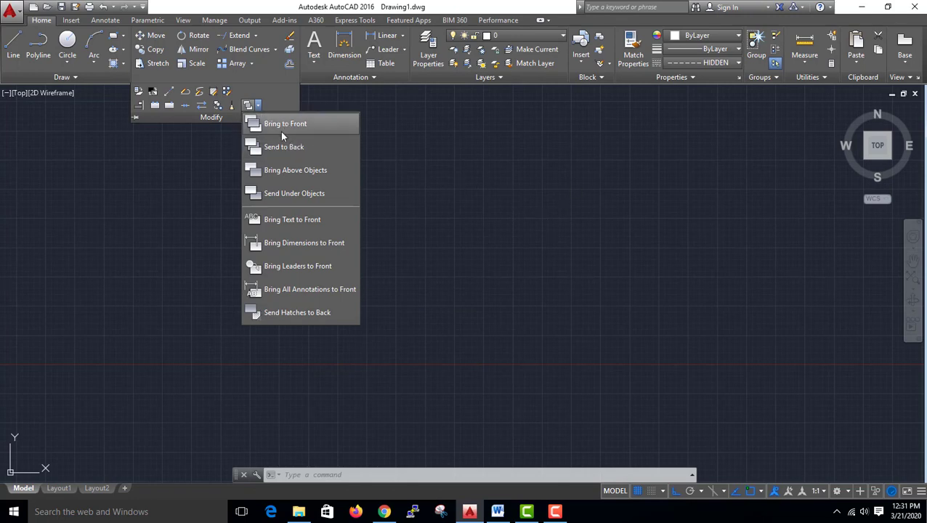
Step: Draw a circle with a radius of about 38 units in the left half of the drawing area
{"action": "left_click", "coordinate": [552, 176]}
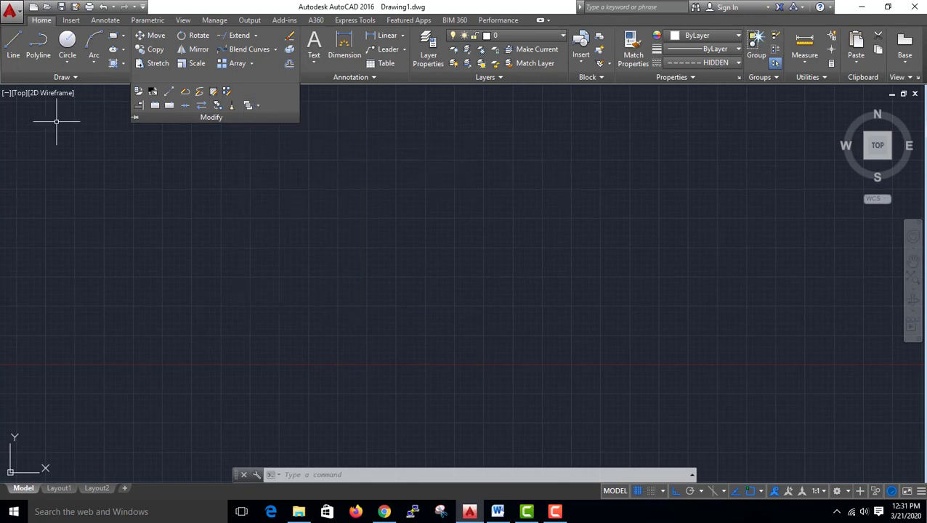
{"action": "left_click", "coordinate": [67, 45]}
{"action": "left_click", "coordinate": [344, 260]}
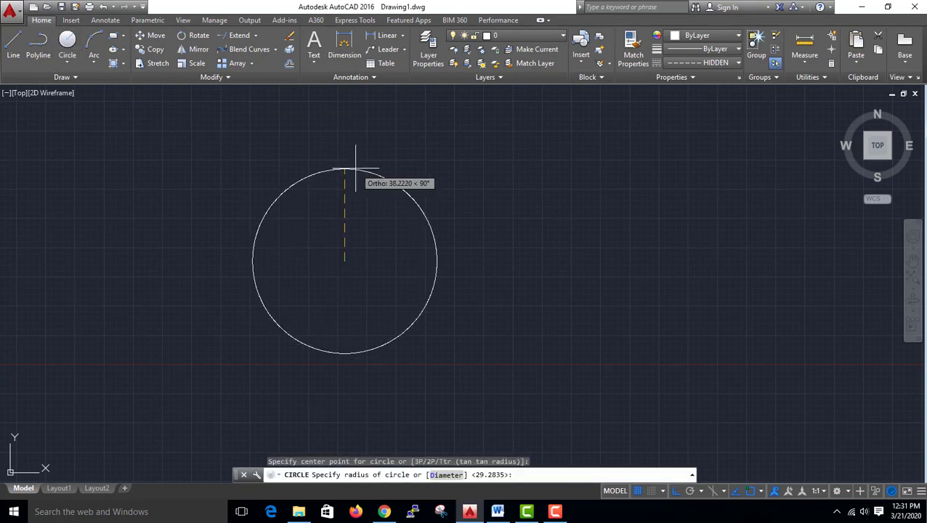
{"action": "left_click", "coordinate": [347, 171]}
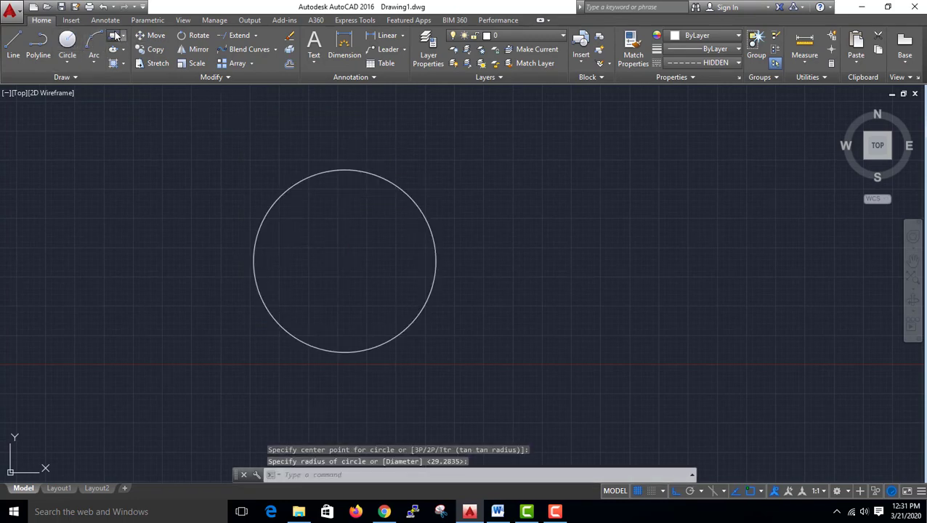
Step: Draw a rectangle to the upper right of the circle, clear of its outline
{"action": "left_click", "coordinate": [114, 36]}
{"action": "left_click", "coordinate": [521, 145]}
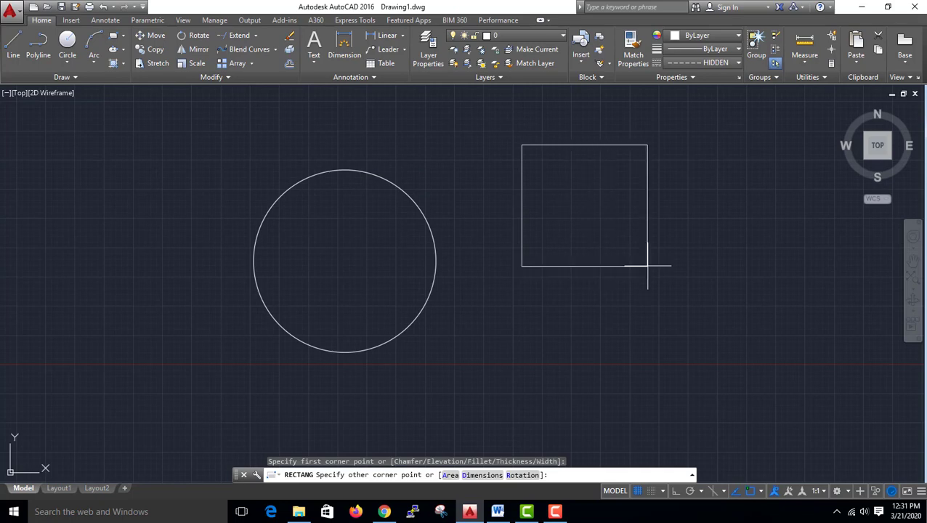
{"action": "left_click", "coordinate": [682, 271]}
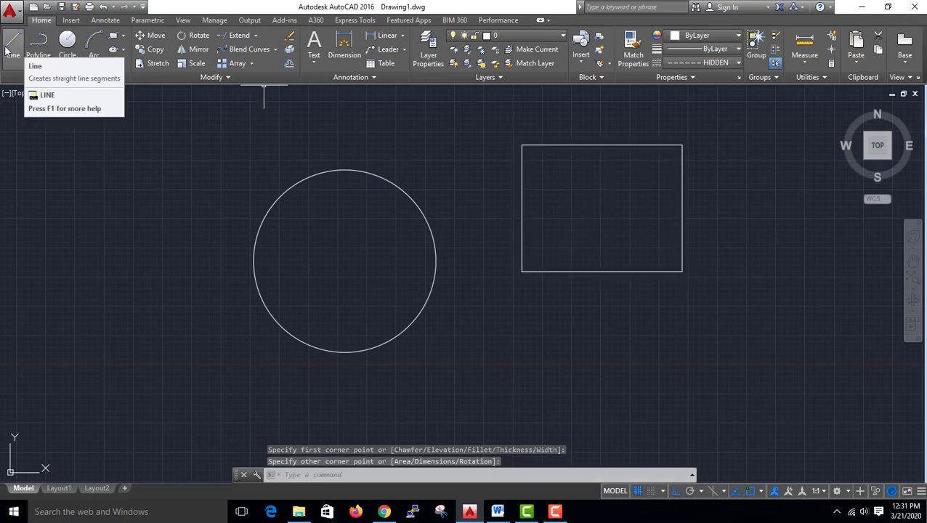
Step: Draw a closed triangle with lines below the rectangle, giving it a horizontal base and turning Ortho off for the sloping sides
{"action": "left_click", "coordinate": [13, 45]}
{"action": "left_click", "coordinate": [523, 424]}
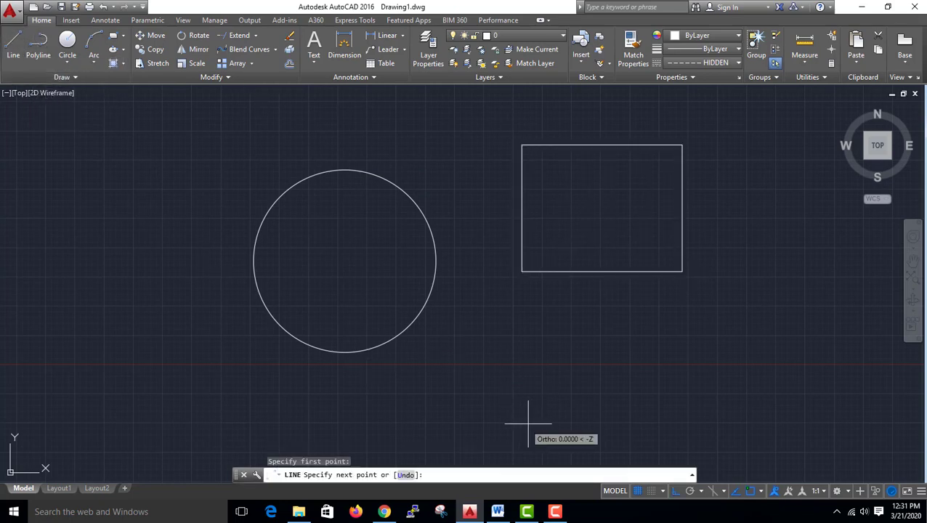
{"action": "left_click", "coordinate": [682, 423]}
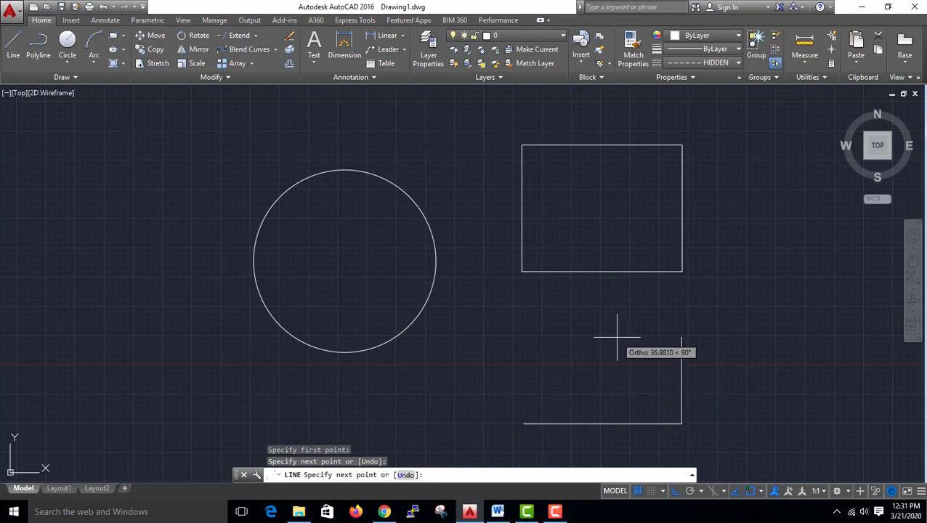
{"action": "key", "text": "F8"}
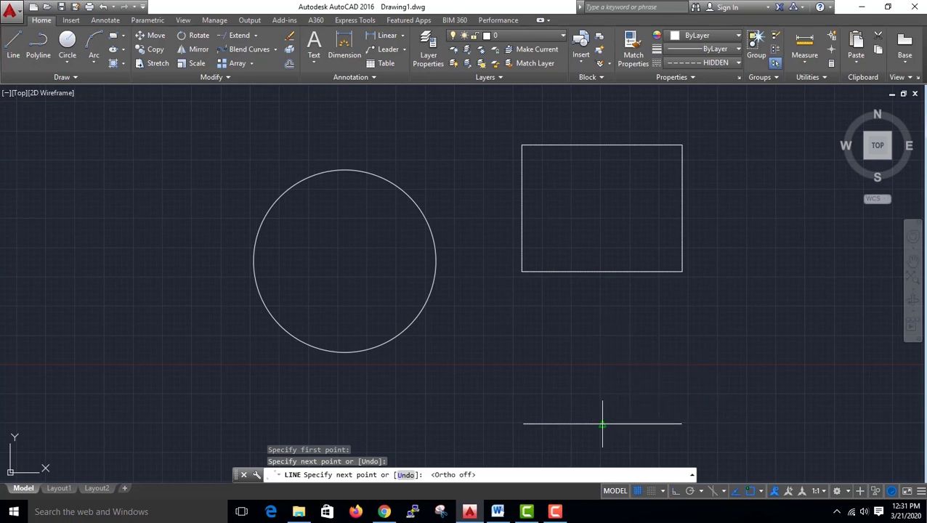
{"action": "left_click", "coordinate": [602, 300]}
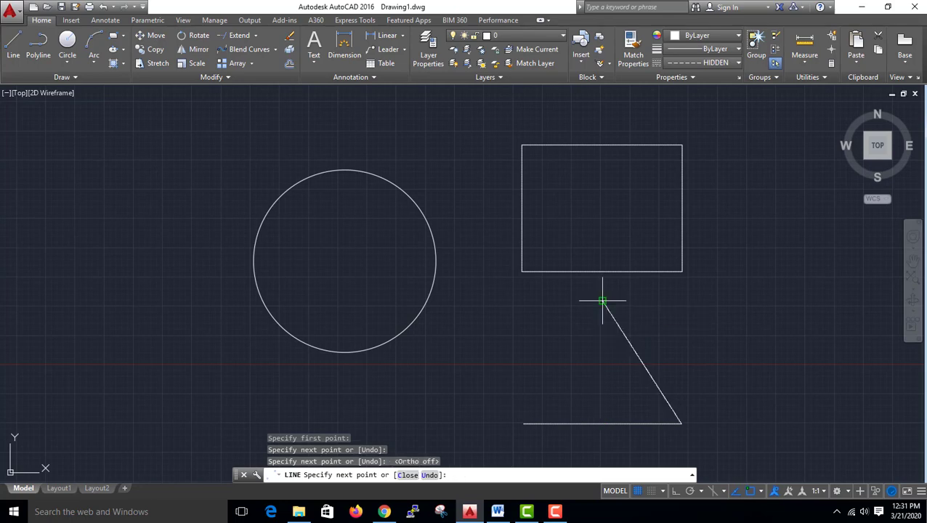
{"action": "left_click", "coordinate": [524, 424]}
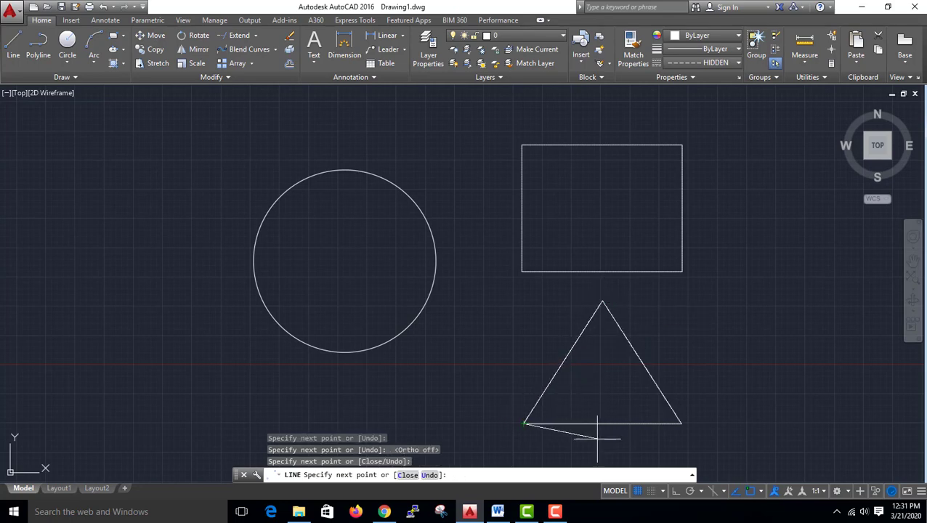
{"action": "key", "text": "Escape"}
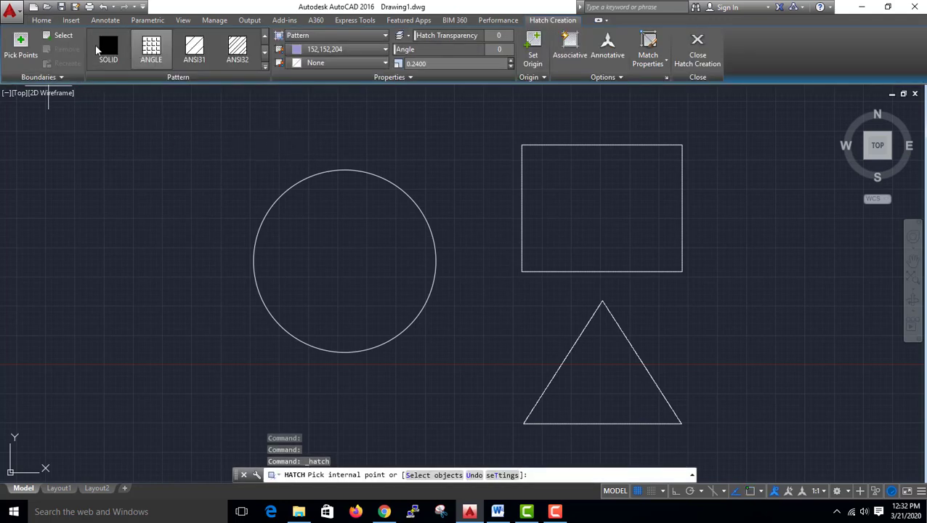
Step: Fill the circle with a Solid hatch in red, colour 205,32,39
{"action": "left_click", "coordinate": [333, 50]}
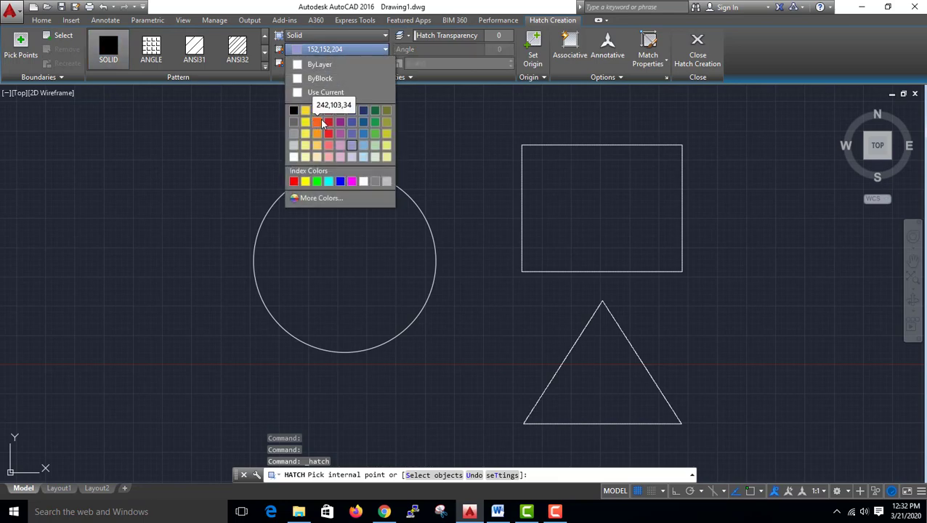
{"action": "left_click", "coordinate": [329, 122]}
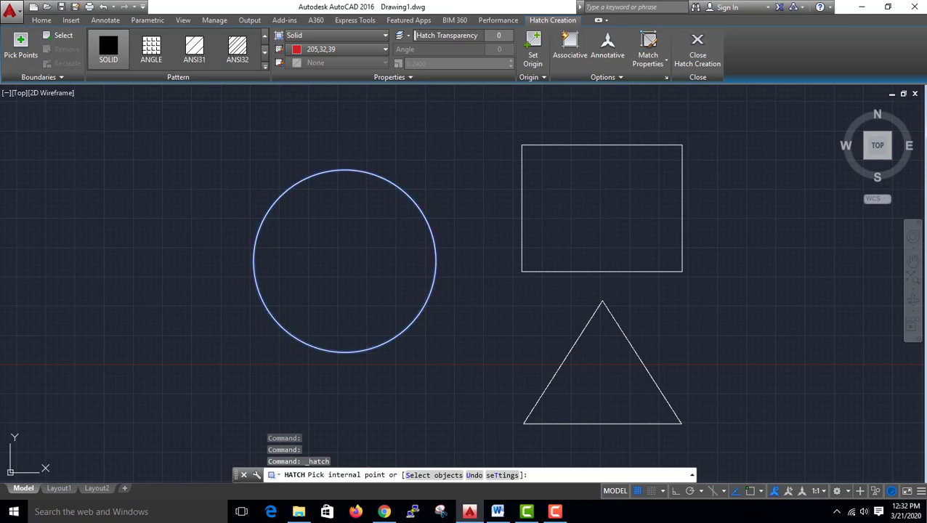
{"action": "left_click", "coordinate": [322, 245]}
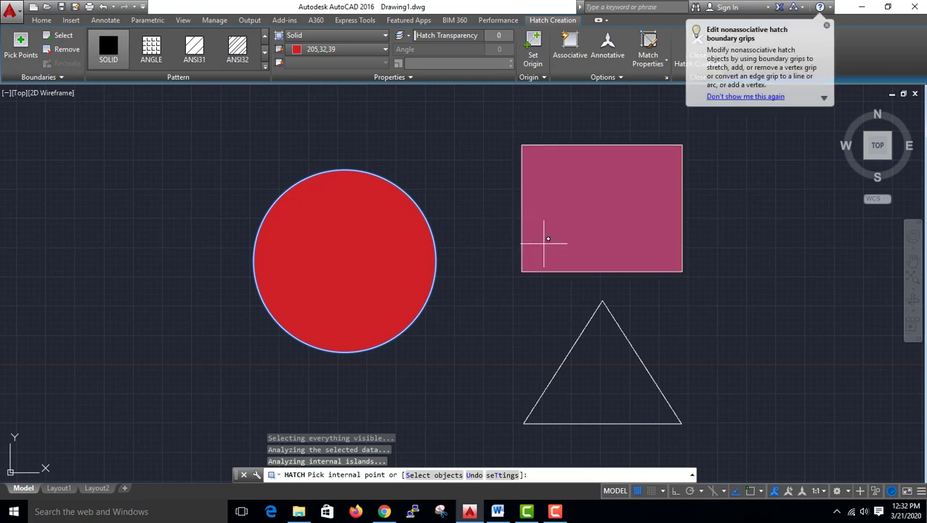
{"action": "key", "text": "Return"}
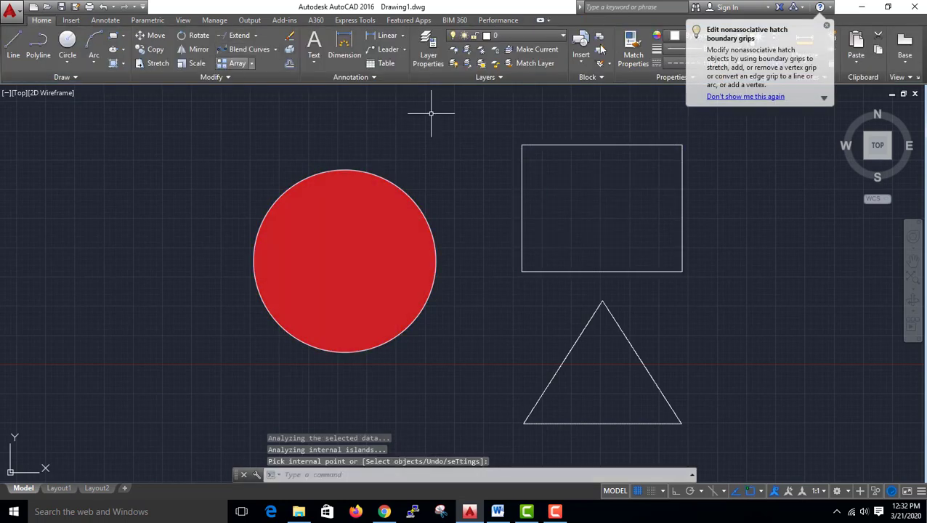
Step: Fill the rectangle with a Solid hatch in Cyan
{"action": "left_click", "coordinate": [113, 65]}
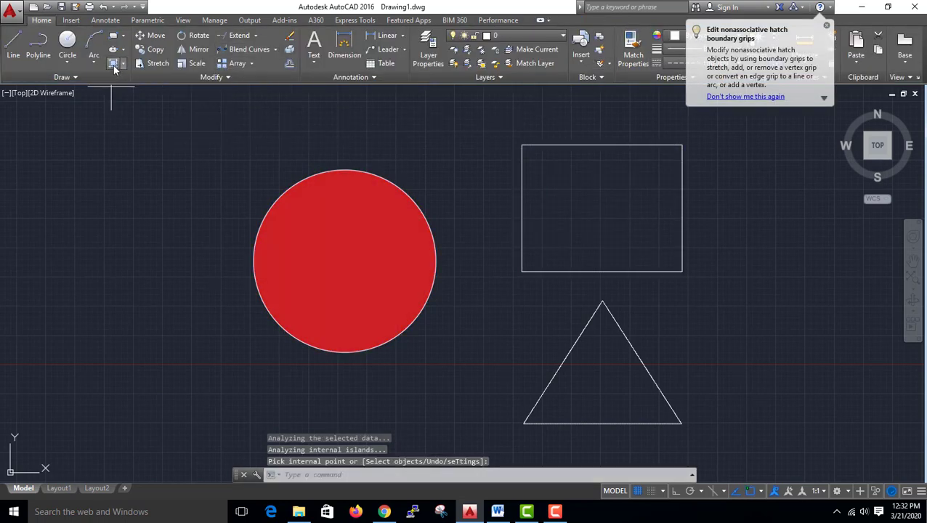
{"action": "left_click", "coordinate": [351, 51]}
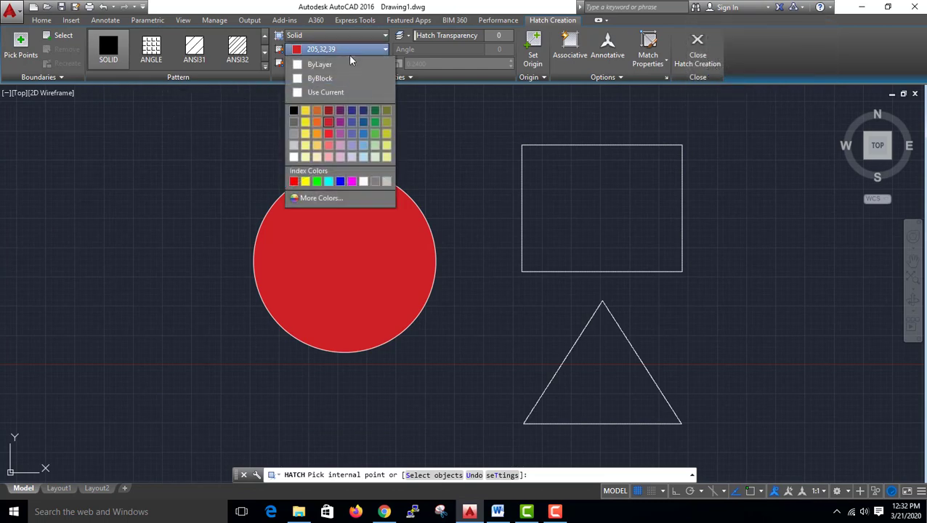
{"action": "left_click", "coordinate": [329, 181]}
{"action": "left_click", "coordinate": [621, 237]}
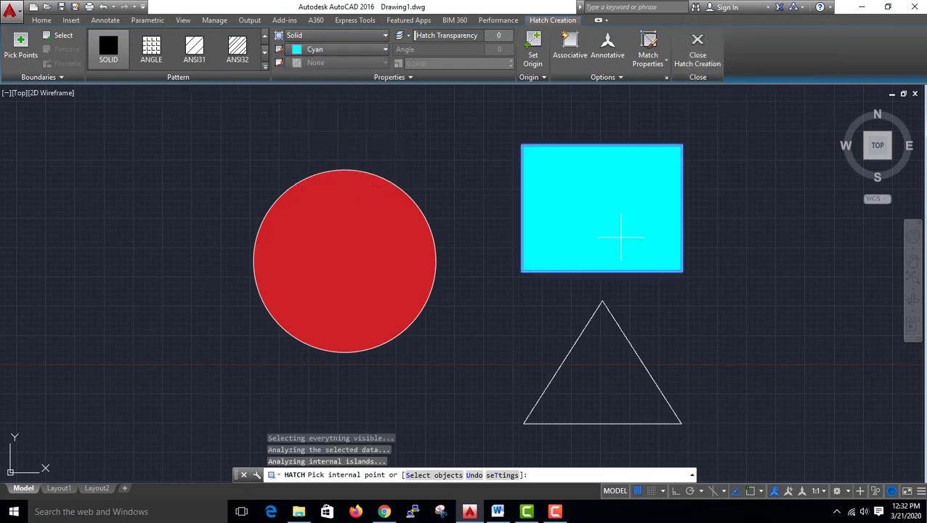
{"action": "key", "text": "Return"}
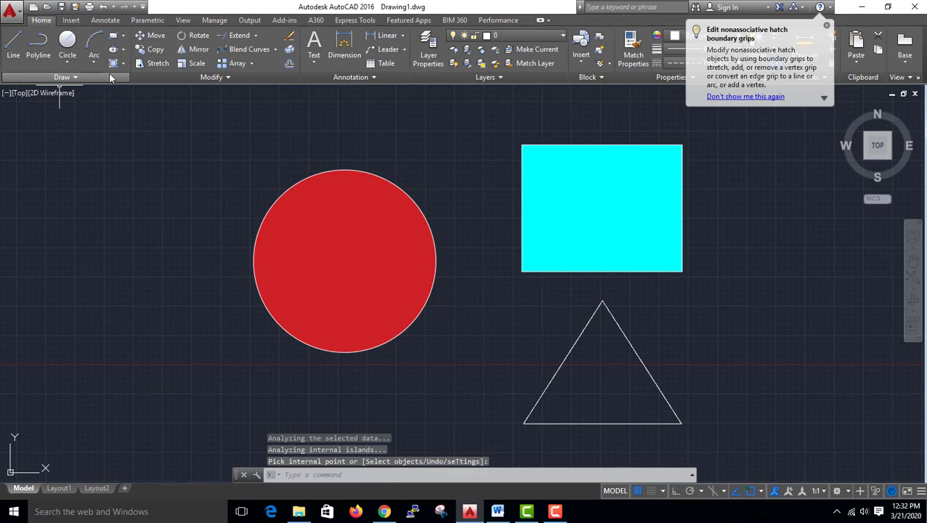
Step: Fill the triangle with a Solid hatch in Green
{"action": "key", "text": "Return"}
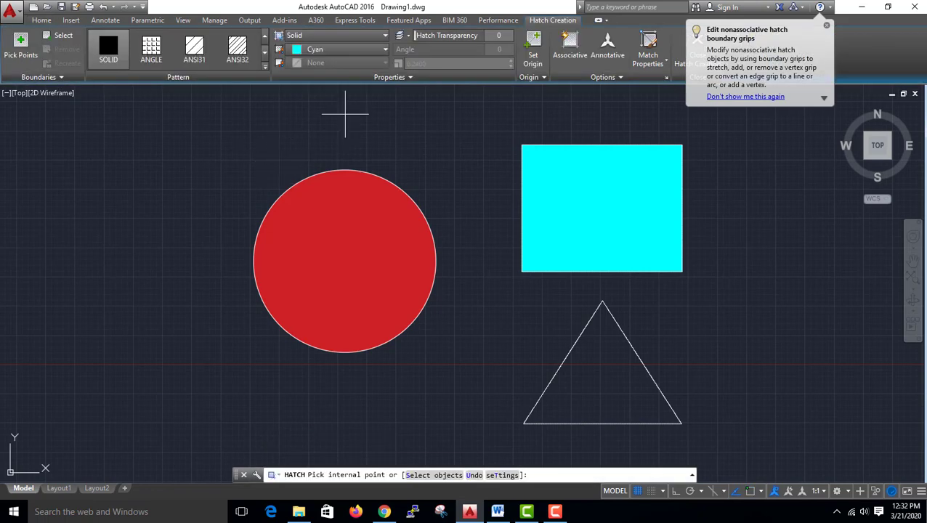
{"action": "left_click", "coordinate": [340, 48]}
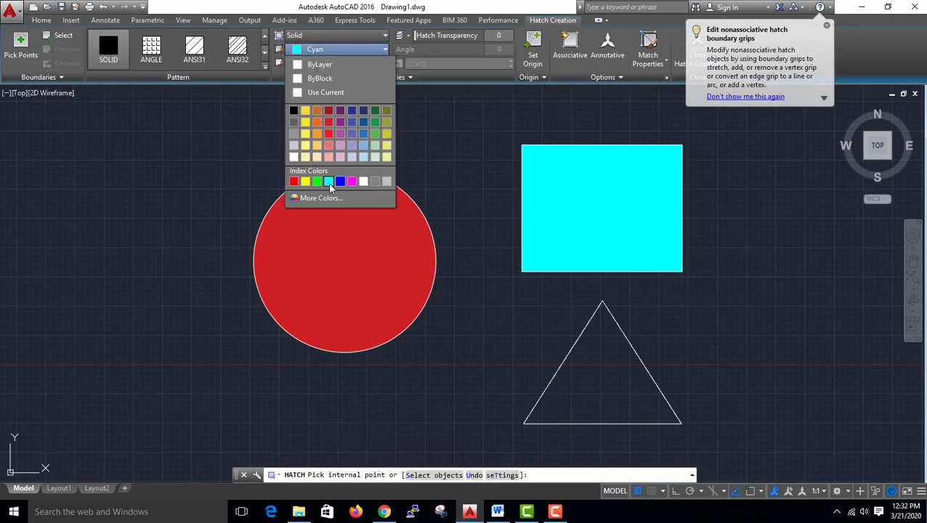
{"action": "left_click", "coordinate": [317, 182]}
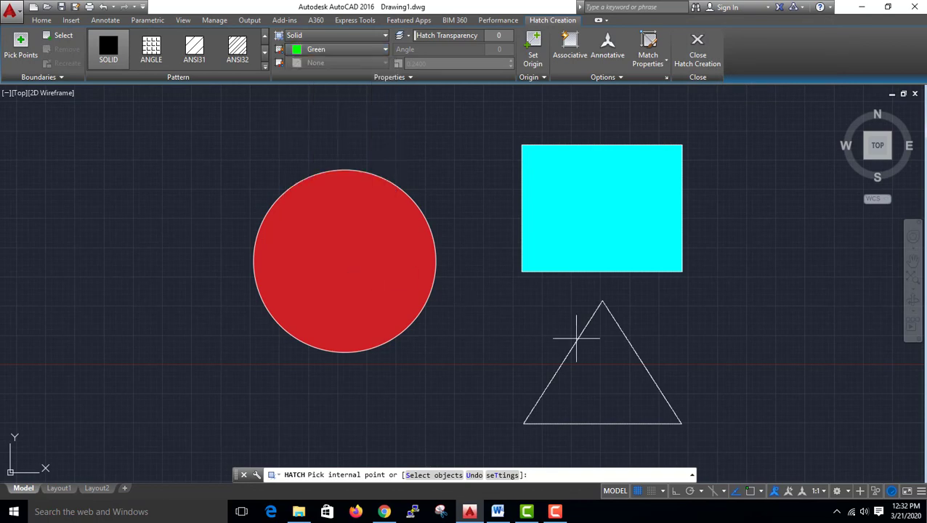
{"action": "left_click", "coordinate": [616, 390]}
{"action": "key", "text": "Return"}
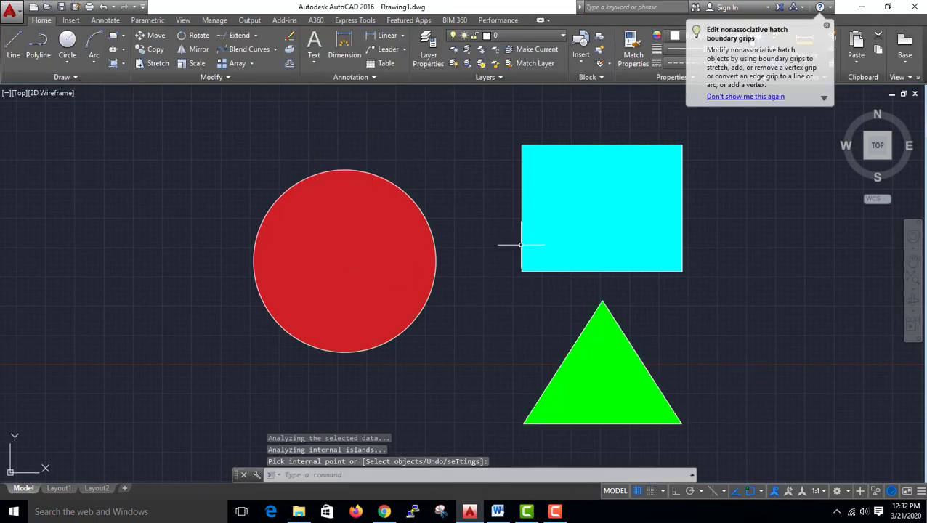
Step: Move the cyan rectangle with its hatch from its centre so that it overlaps the right part of the red circle
{"action": "left_click", "coordinate": [726, 235]}
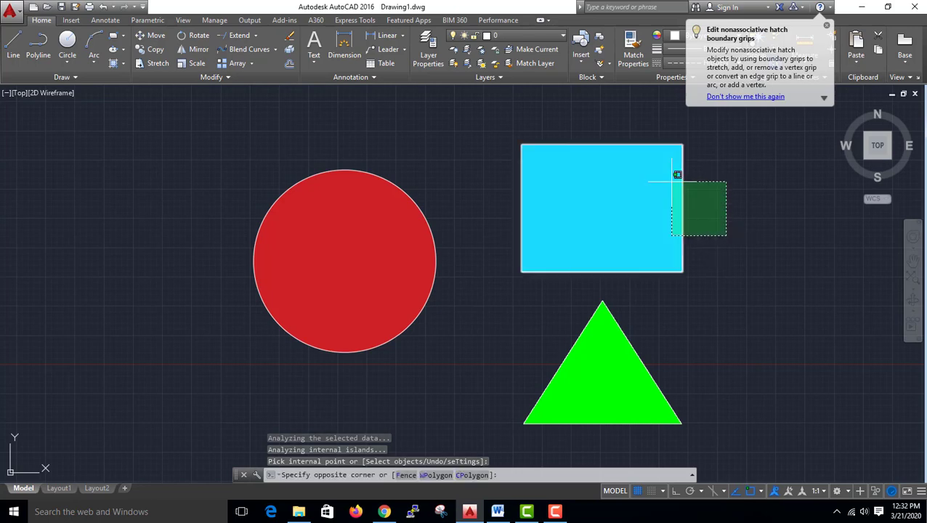
{"action": "left_click", "coordinate": [588, 116]}
{"action": "left_click", "coordinate": [162, 39]}
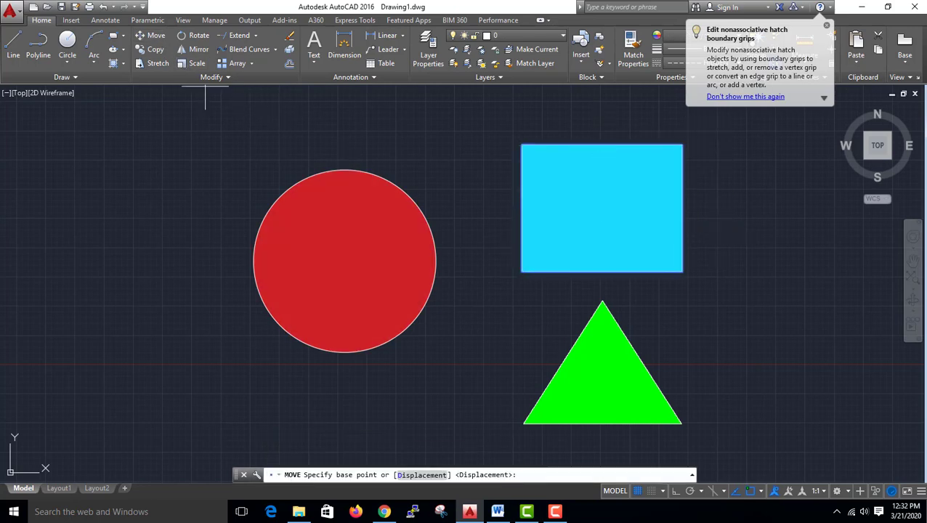
{"action": "left_click", "coordinate": [602, 208]}
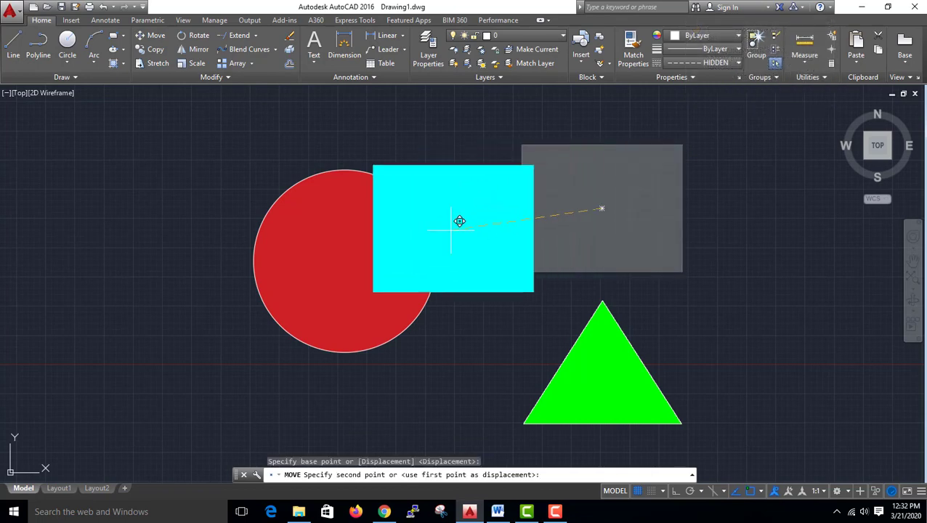
{"action": "left_click", "coordinate": [437, 281]}
Step: Move the green triangle with its hatch so that it overlaps the lower parts of both the circle and the rectangle
{"action": "left_click", "coordinate": [730, 314]}
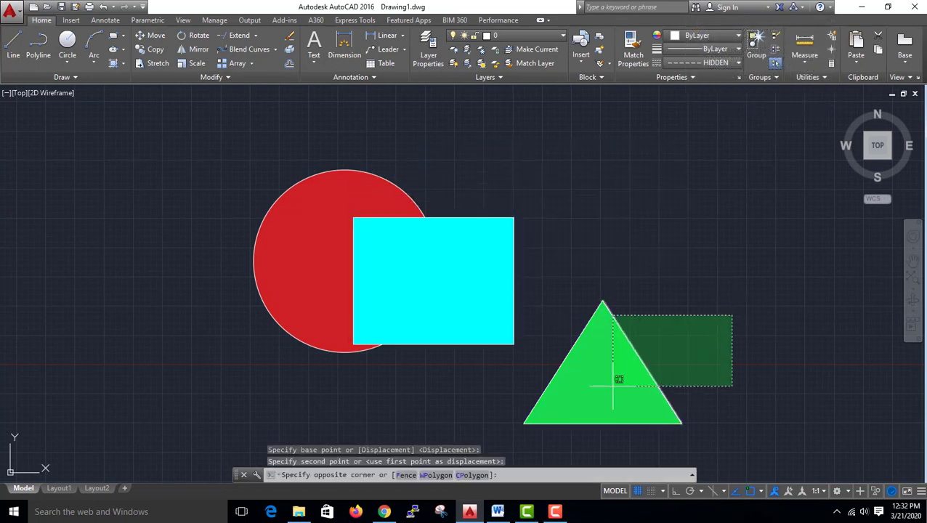
{"action": "left_click", "coordinate": [521, 447]}
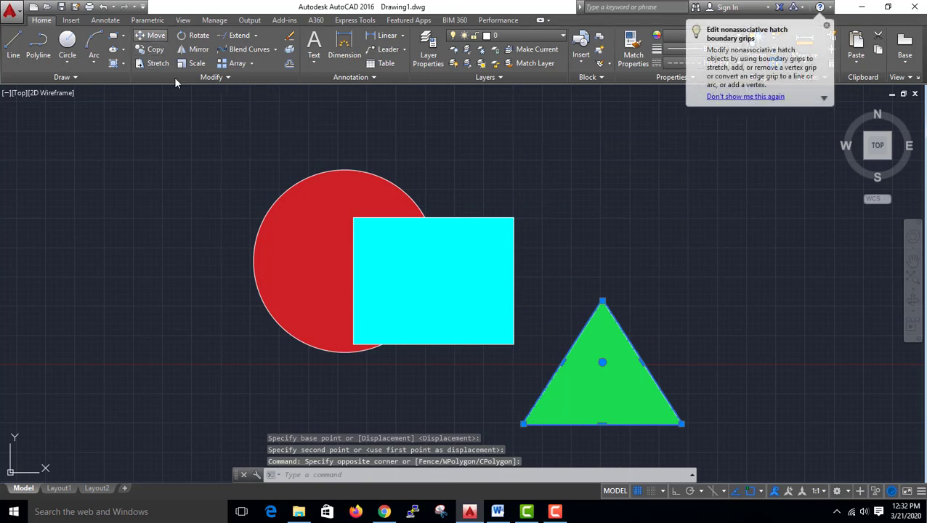
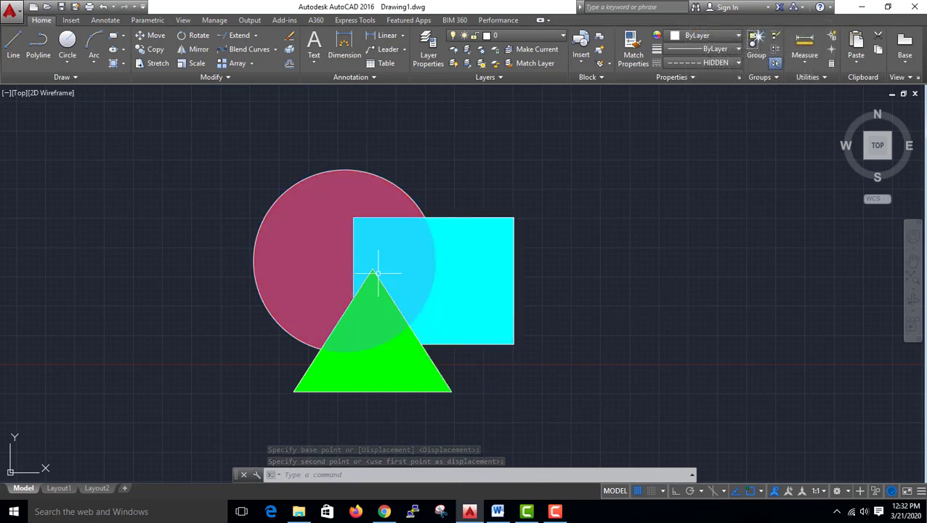
{"action": "key", "text": "Escape"}
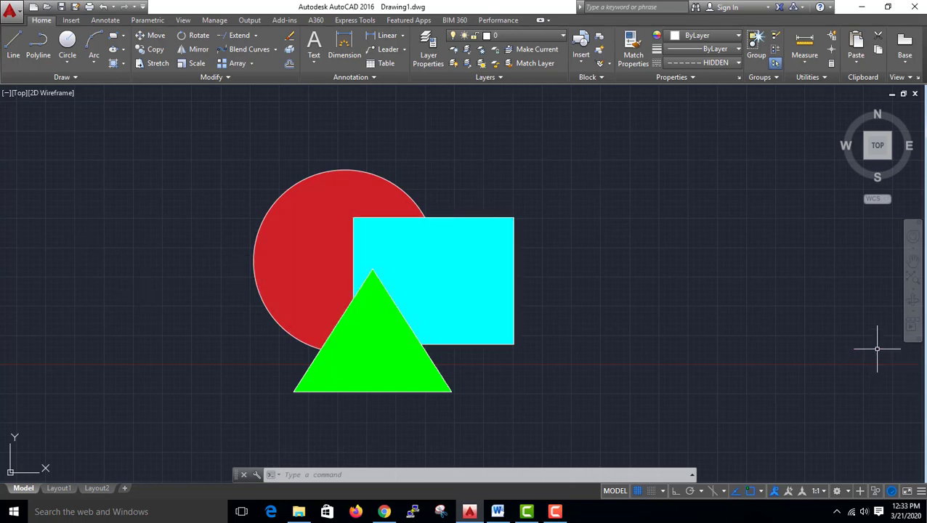
Step: Bring the red hatch of the circle to the front of the overlapping shapes
{"action": "left_click", "coordinate": [270, 80]}
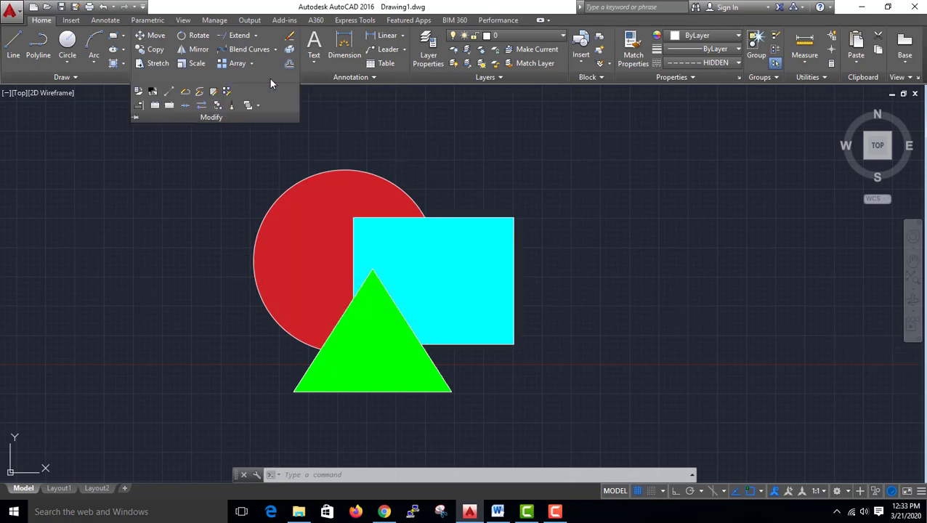
{"action": "left_click", "coordinate": [258, 108]}
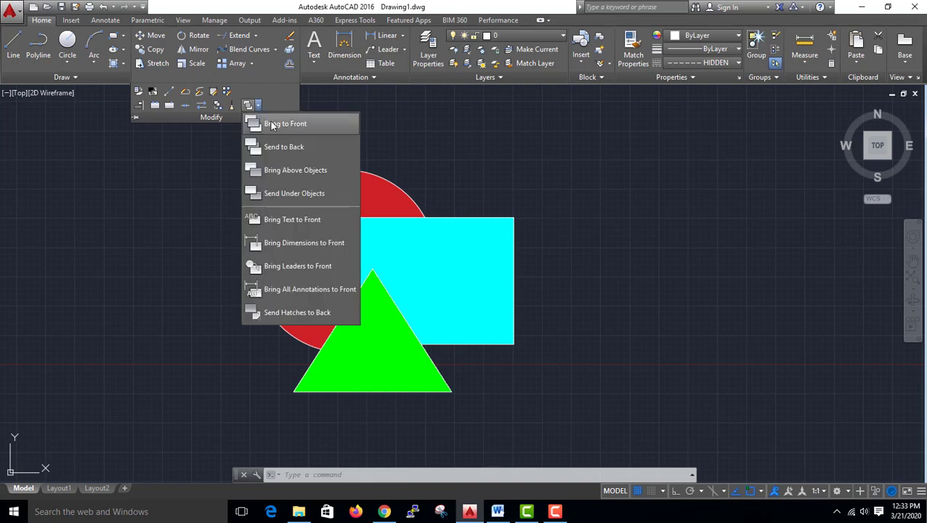
{"action": "left_click", "coordinate": [273, 125]}
{"action": "left_click", "coordinate": [320, 218]}
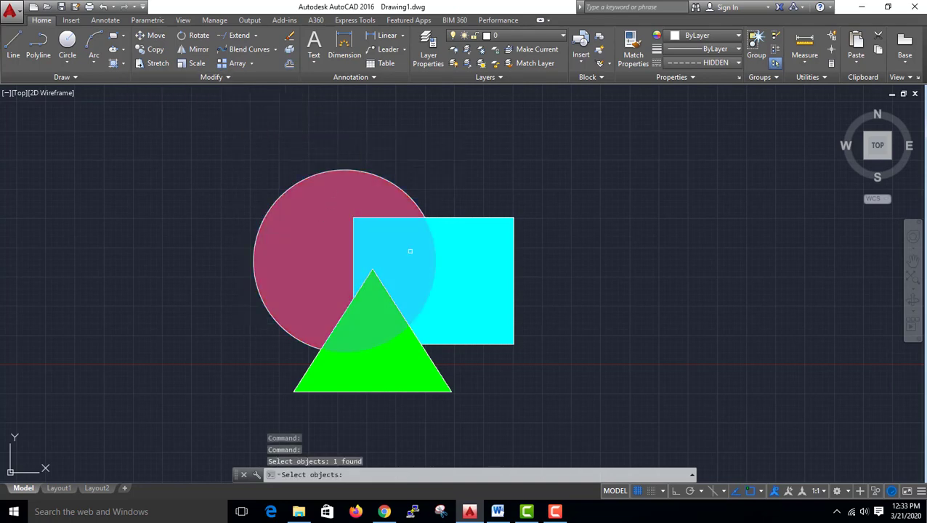
{"action": "key", "text": "Return"}
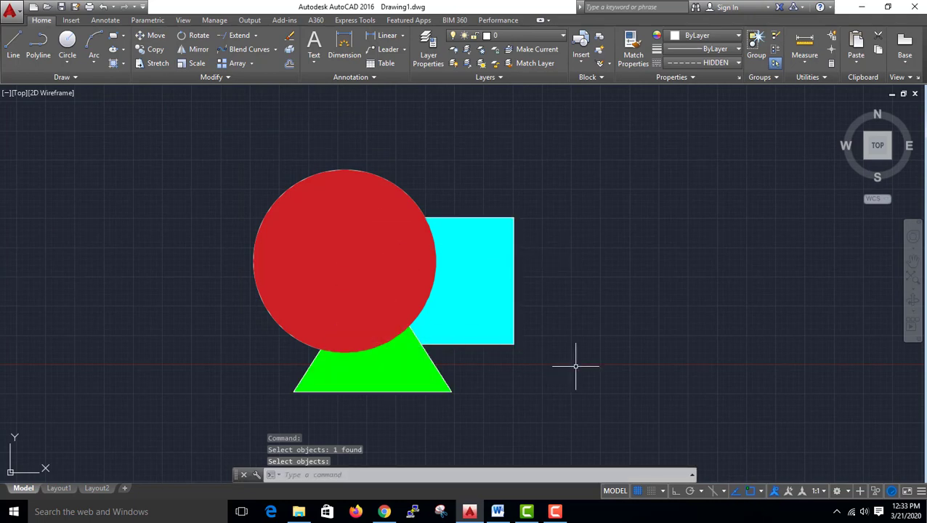
Step: Send the green hatch of the triangle to the back of the overlapping shapes
{"action": "left_click", "coordinate": [265, 78]}
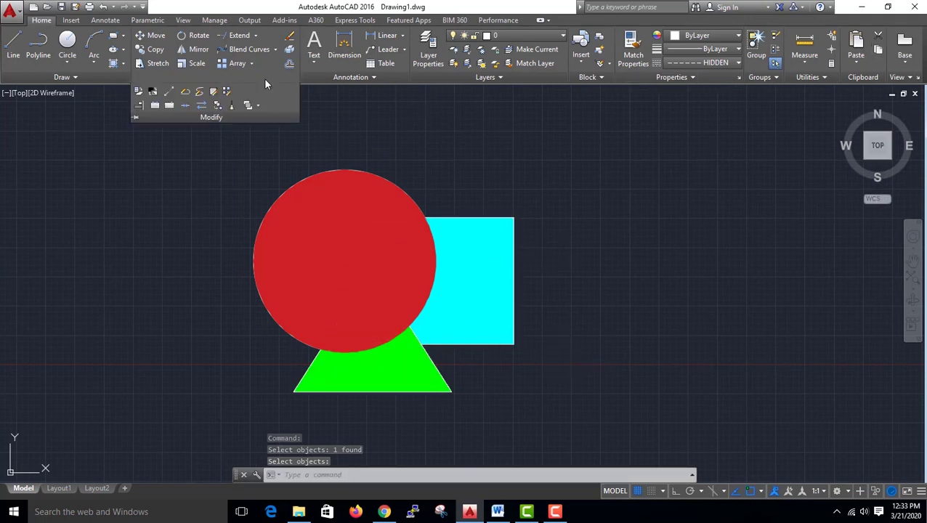
{"action": "left_click", "coordinate": [258, 105]}
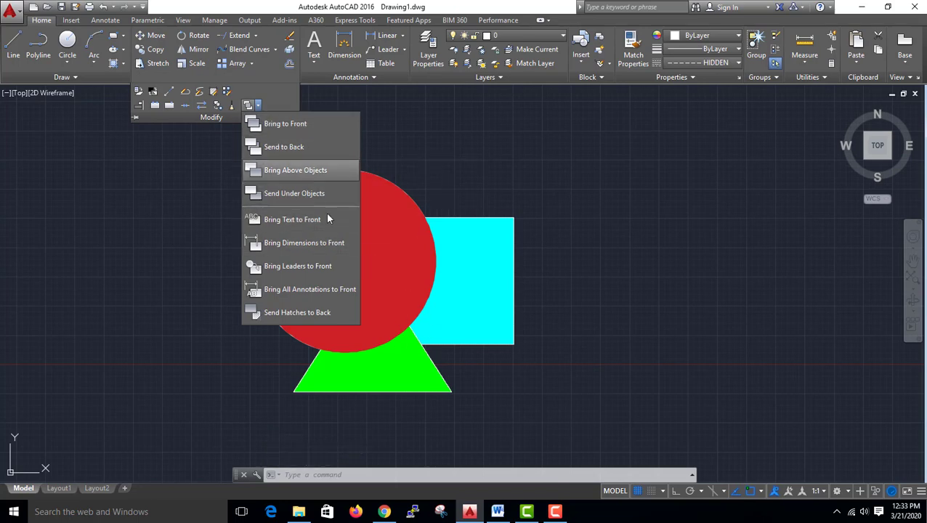
{"action": "left_click", "coordinate": [298, 148]}
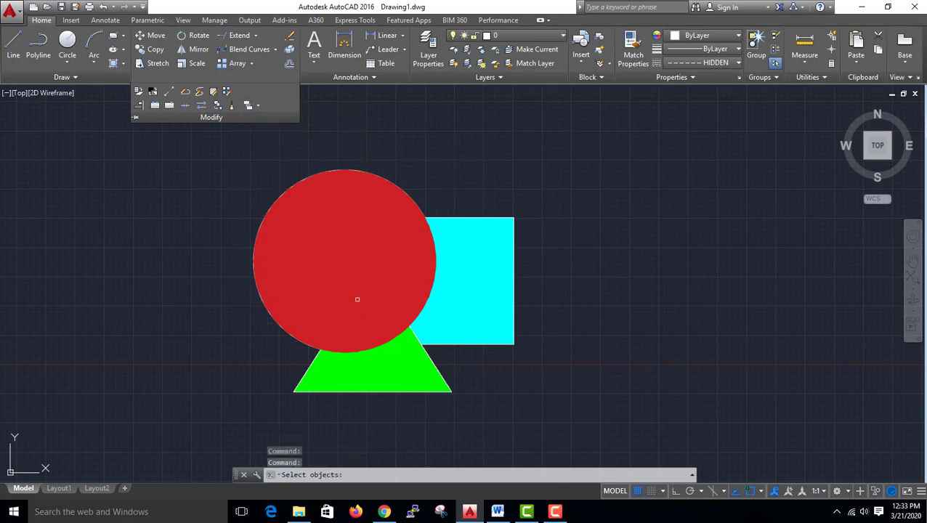
{"action": "left_click", "coordinate": [417, 382]}
{"action": "key", "text": "Return"}
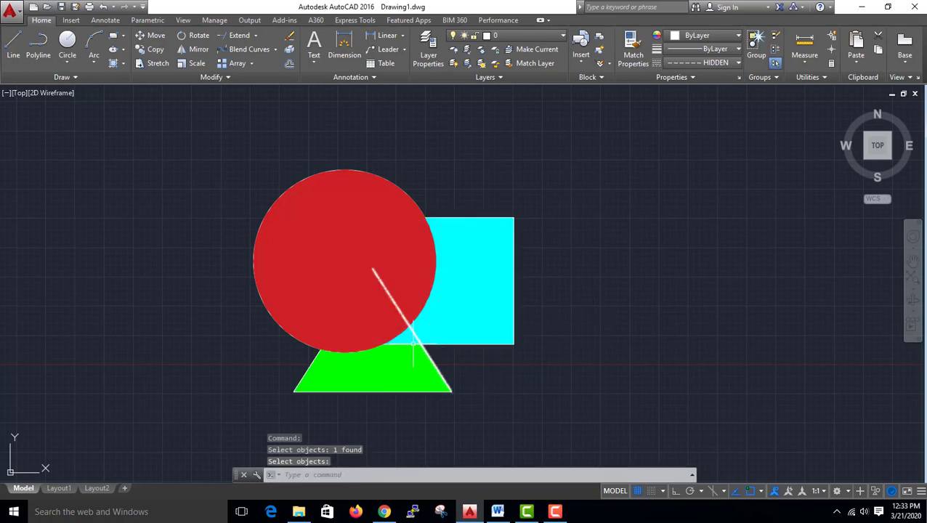
Step: Bring the cyan hatch of the rectangle above the red hatch of the circle, using the red hatch as reference object
{"action": "left_click", "coordinate": [218, 77]}
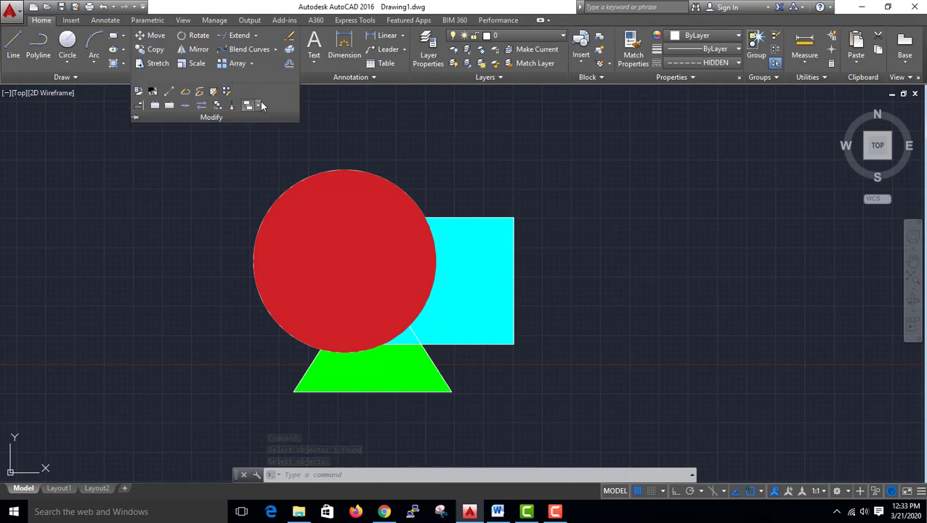
{"action": "left_click", "coordinate": [259, 107]}
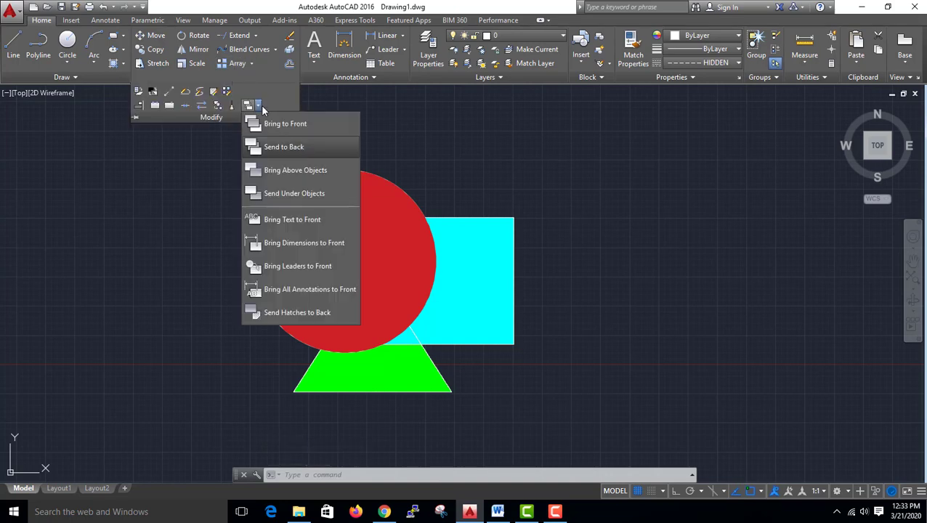
{"action": "left_click", "coordinate": [311, 171]}
{"action": "left_click", "coordinate": [320, 172]}
{"action": "left_click", "coordinate": [484, 249]}
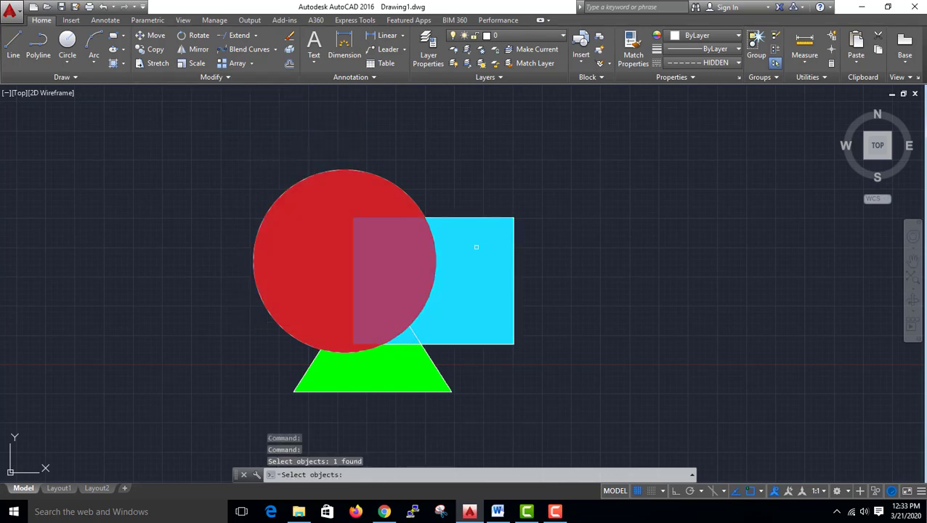
{"action": "key", "text": "Return"}
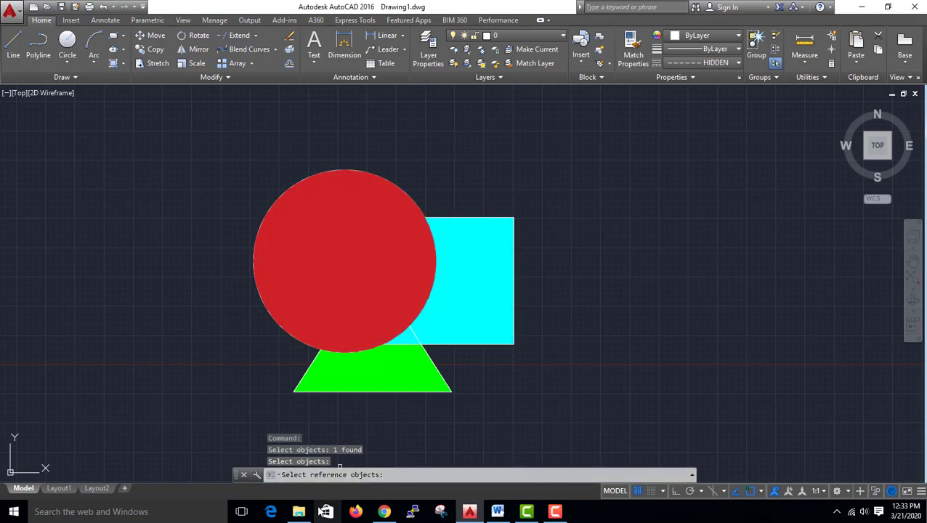
{"action": "left_click", "coordinate": [384, 253]}
{"action": "key", "text": "Return"}
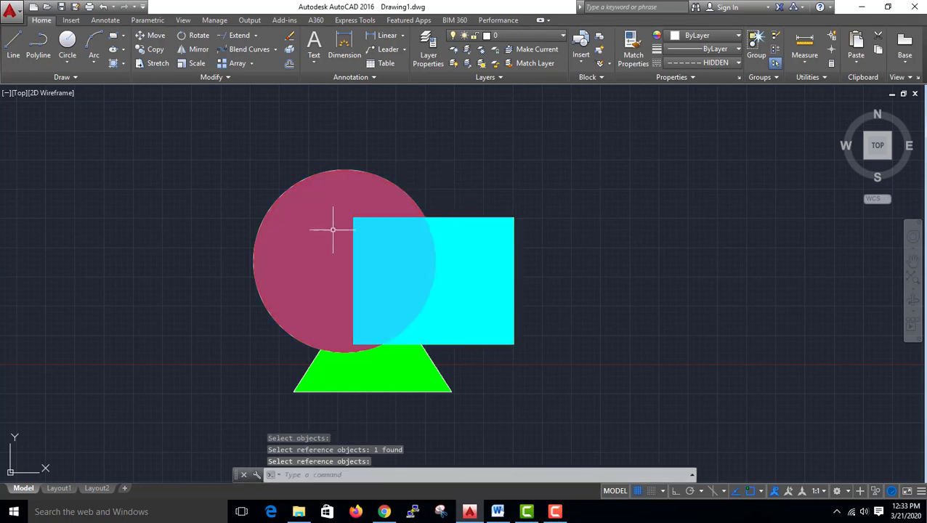
Step: Send the red hatch of the circle under the green hatch of the triangle, using the green hatch as reference object
{"action": "left_click", "coordinate": [248, 78]}
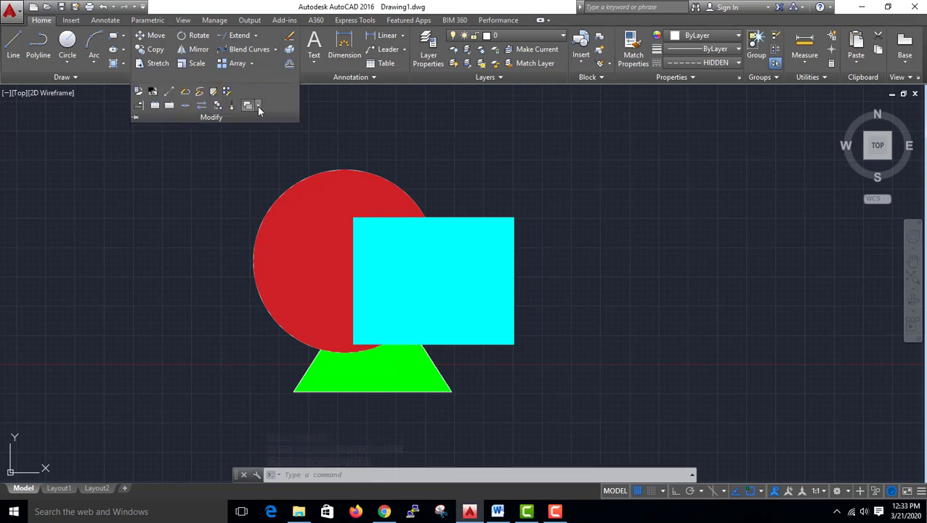
{"action": "left_click", "coordinate": [258, 107]}
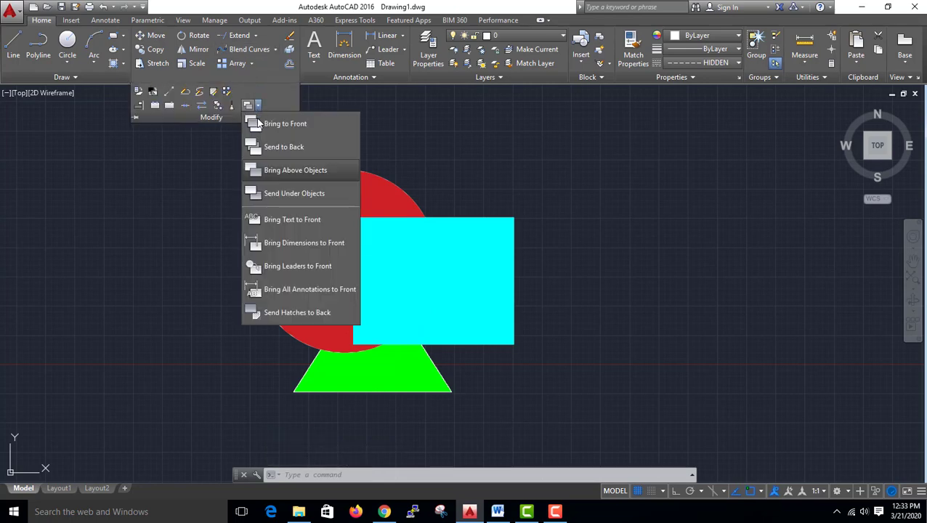
{"action": "left_click", "coordinate": [298, 195]}
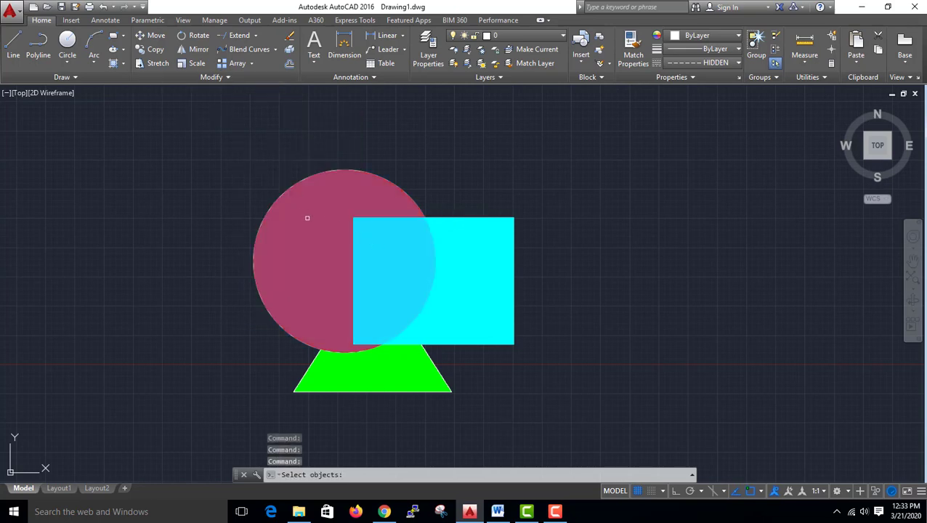
{"action": "left_click", "coordinate": [307, 218]}
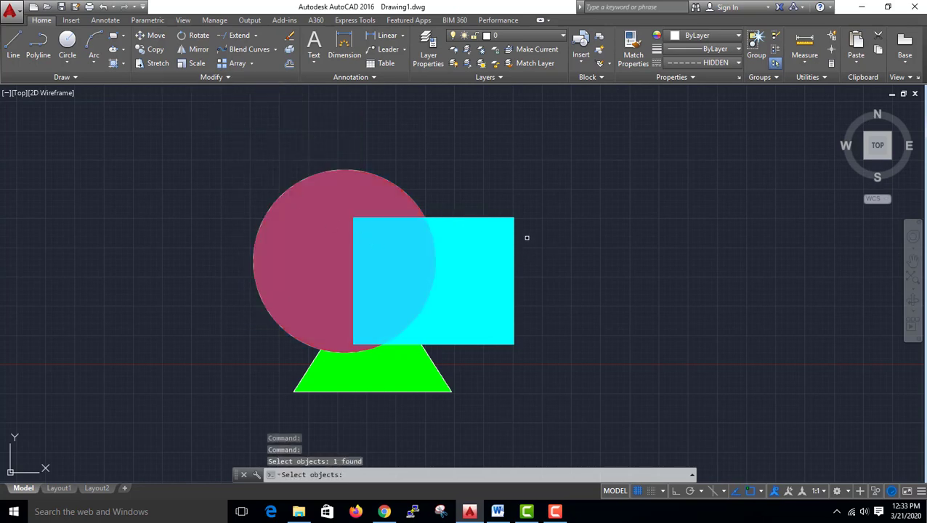
{"action": "key", "text": "Return"}
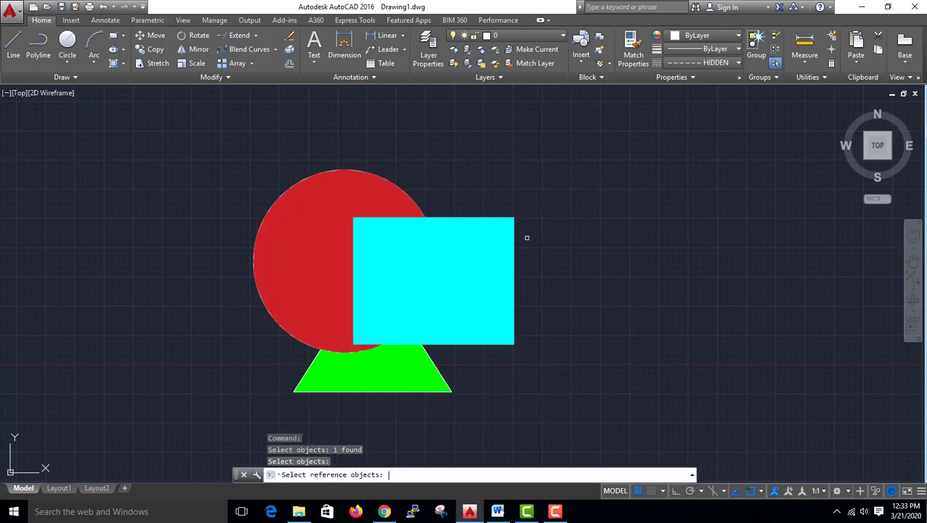
{"action": "left_click", "coordinate": [366, 379]}
{"action": "key", "text": "Return"}
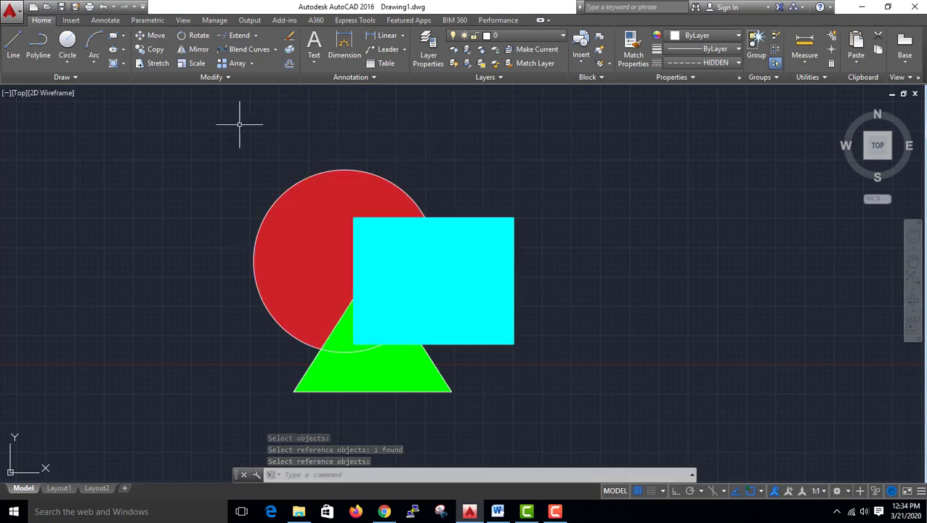
{"action": "left_click", "coordinate": [247, 78]}
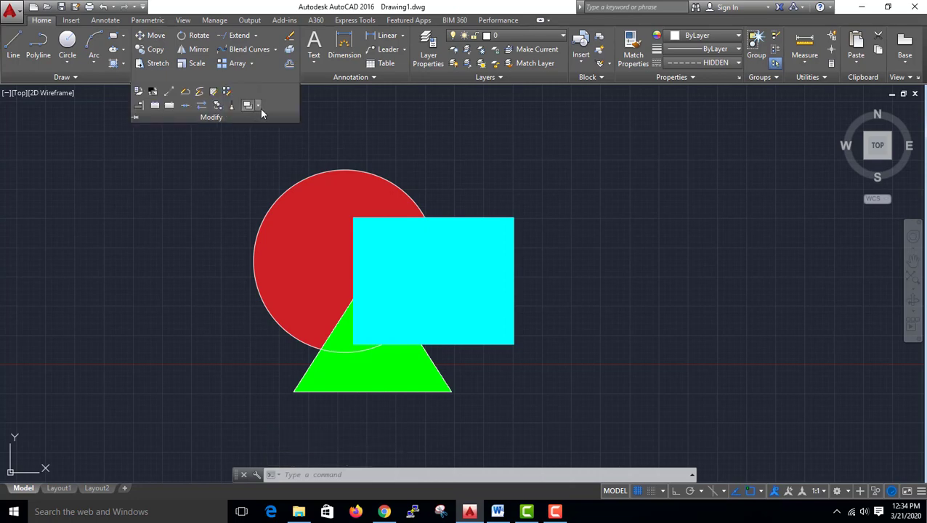
{"action": "left_click", "coordinate": [258, 106]}
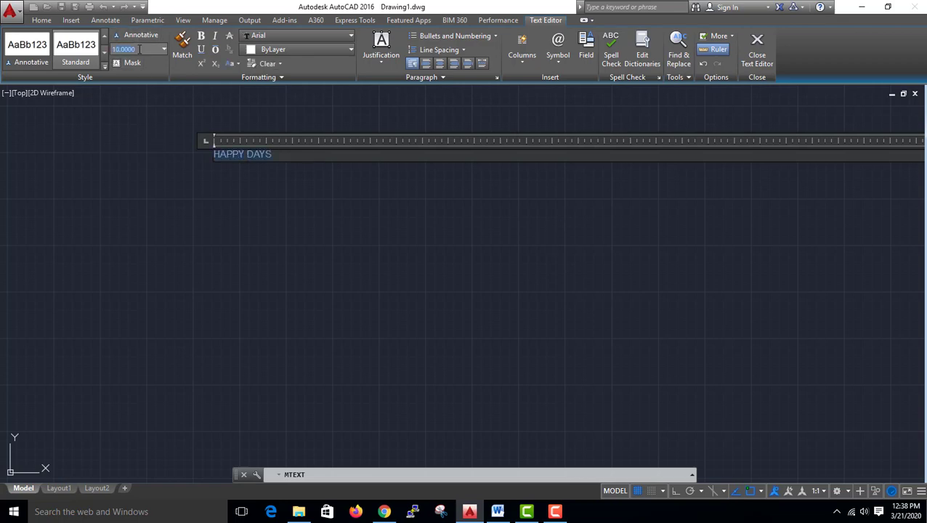
Step: Set the height of the multiline text HAPPY DAYS to 10 and finish editing it
{"action": "key", "text": "Return"}
{"action": "left_click", "coordinate": [14, 226]}
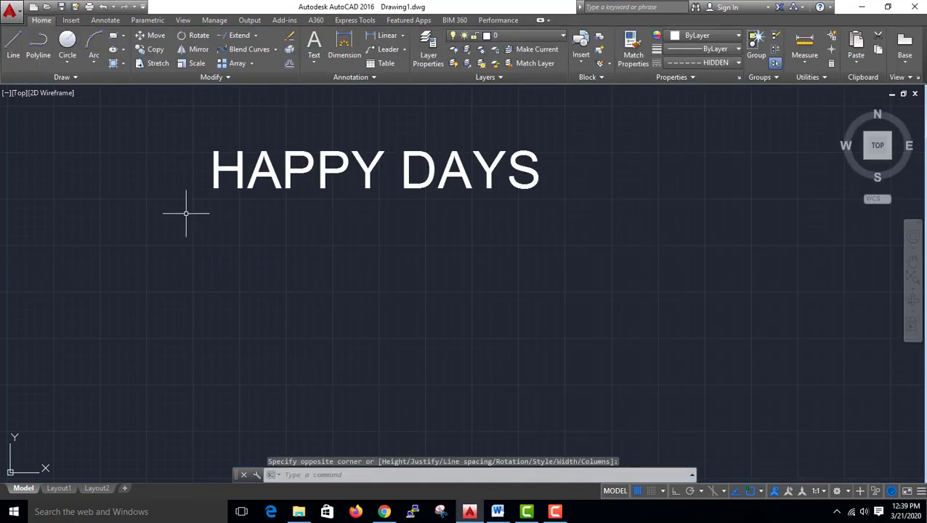
Step: Draw a circle with a radius of about 30.4 below HAPPY DAYS so that it overlaps the first word
{"action": "left_click", "coordinate": [67, 45]}
{"action": "left_click", "coordinate": [300, 284]}
{"action": "left_click", "coordinate": [304, 172]}
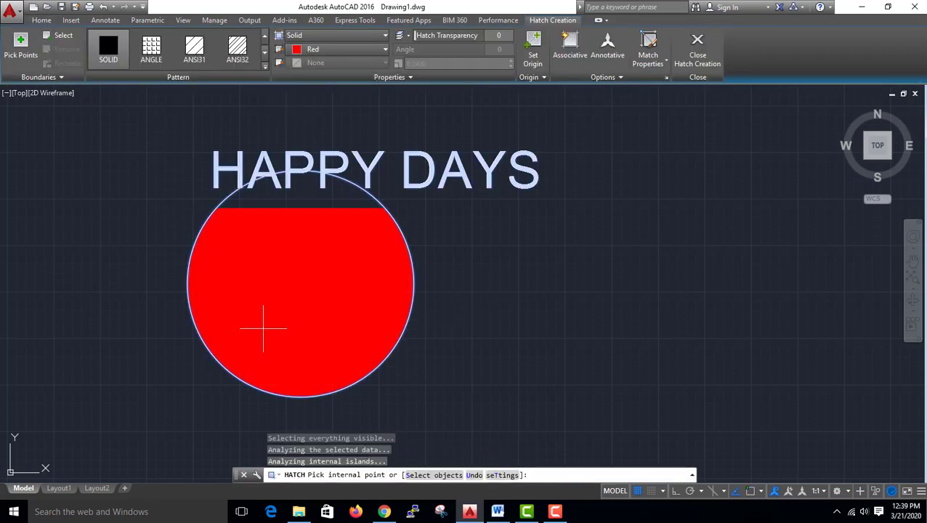
Step: Fill the circle with a Solid hatch in Red
{"action": "left_click", "coordinate": [494, 308]}
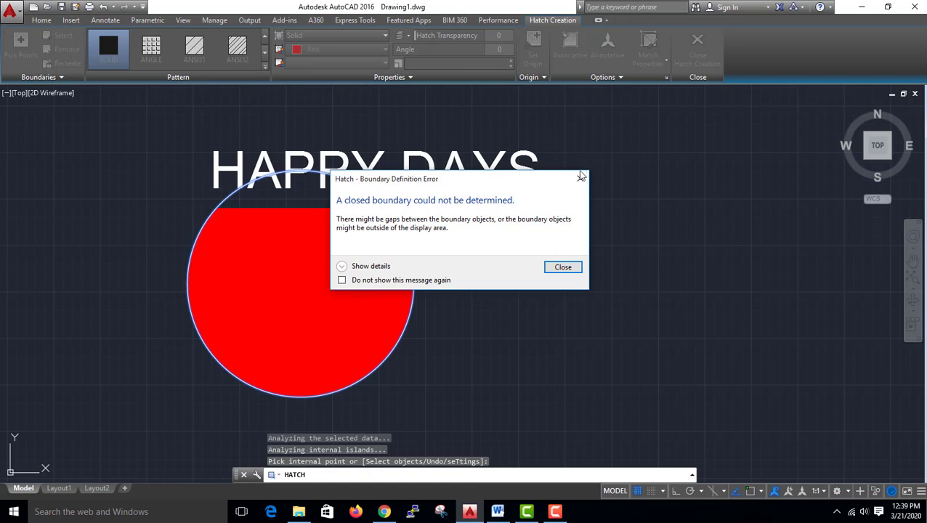
{"action": "key", "text": "Return"}
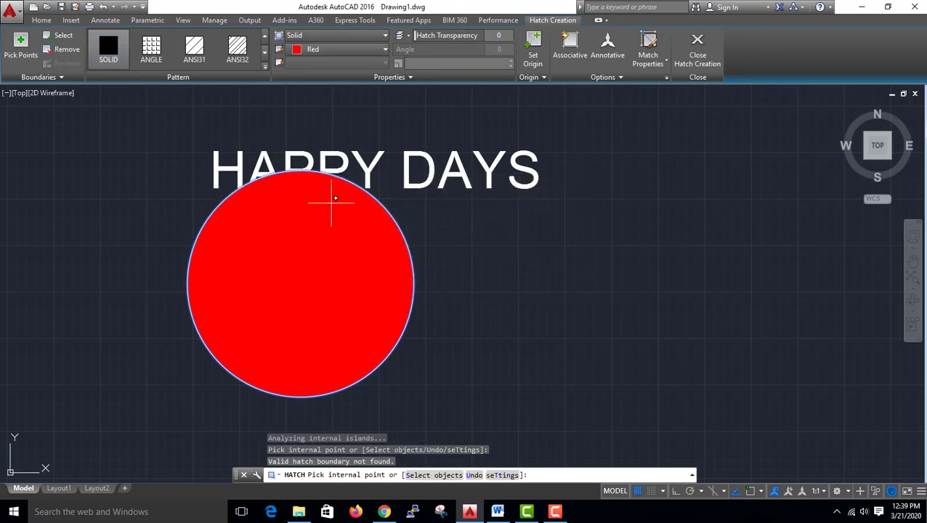
{"action": "key", "text": "Return"}
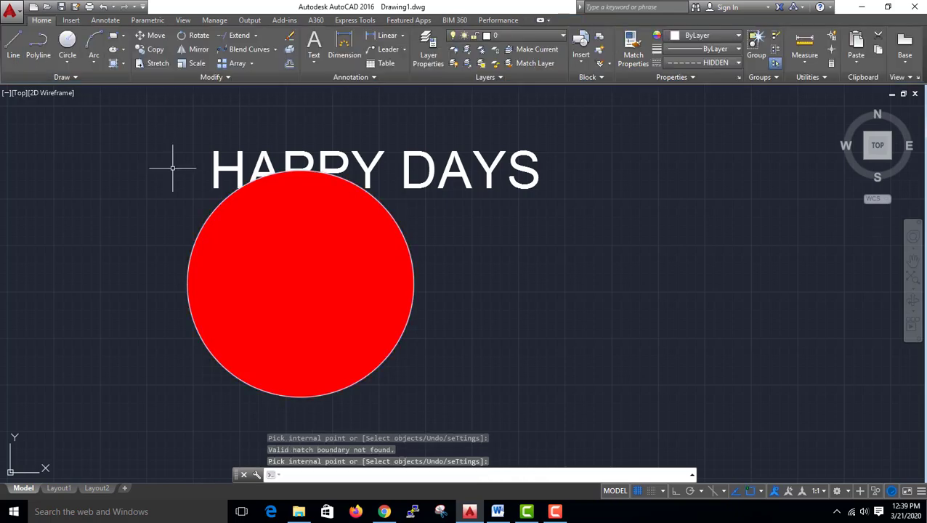
Step: Bring the HAPPY DAYS text in front of the red hatch with the Bring Text to Front command
{"action": "left_click", "coordinate": [266, 75]}
{"action": "left_click", "coordinate": [260, 106]}
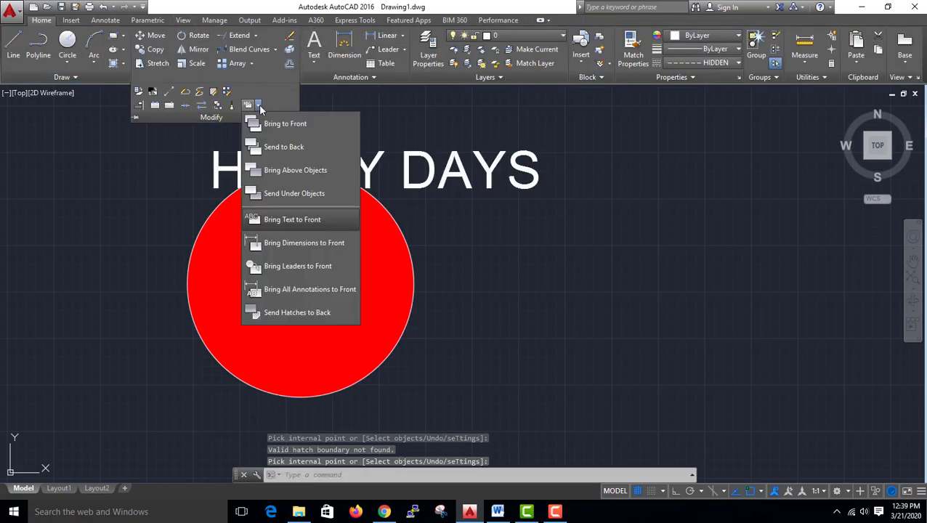
{"action": "left_click", "coordinate": [272, 215]}
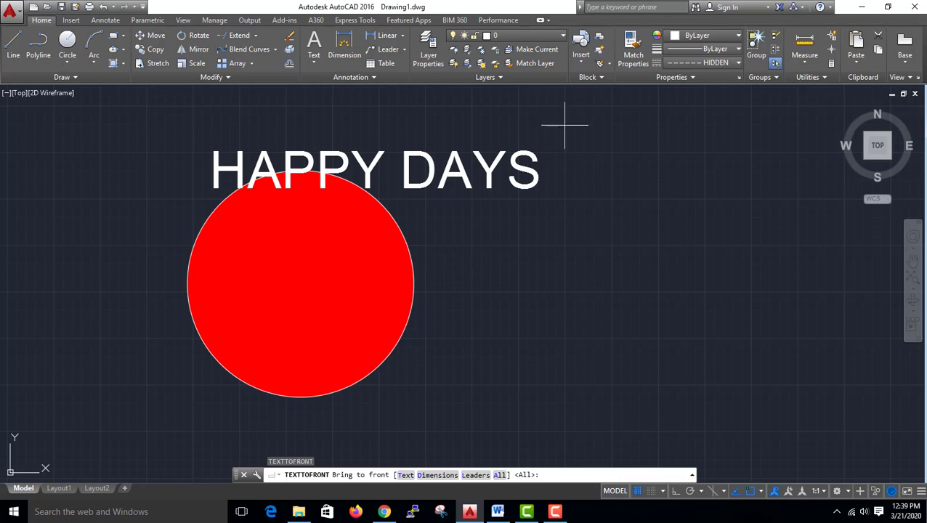
{"action": "key", "text": "Escape"}
Step: Erase the HAPPY DAYS text together with the circle and its red hatch
{"action": "left_click", "coordinate": [548, 240]}
{"action": "left_click", "coordinate": [154, 117]}
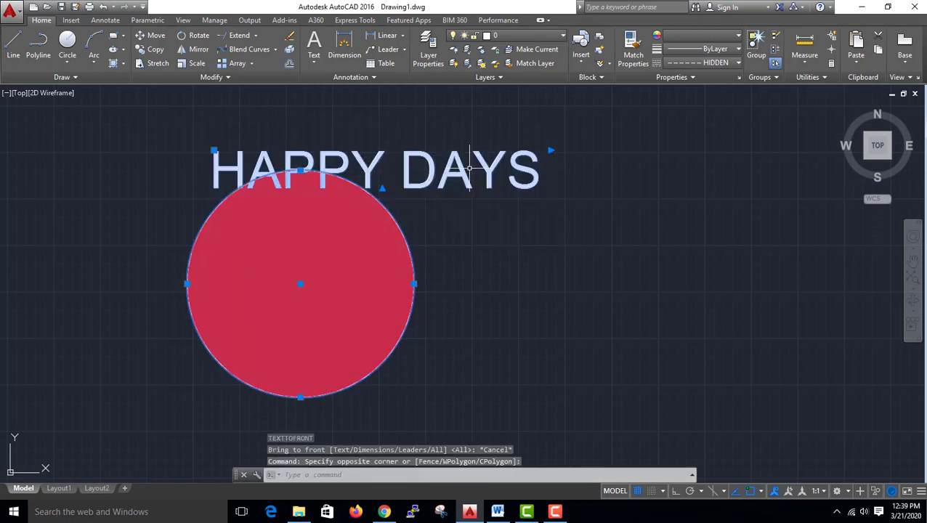
{"action": "key", "text": "Delete"}
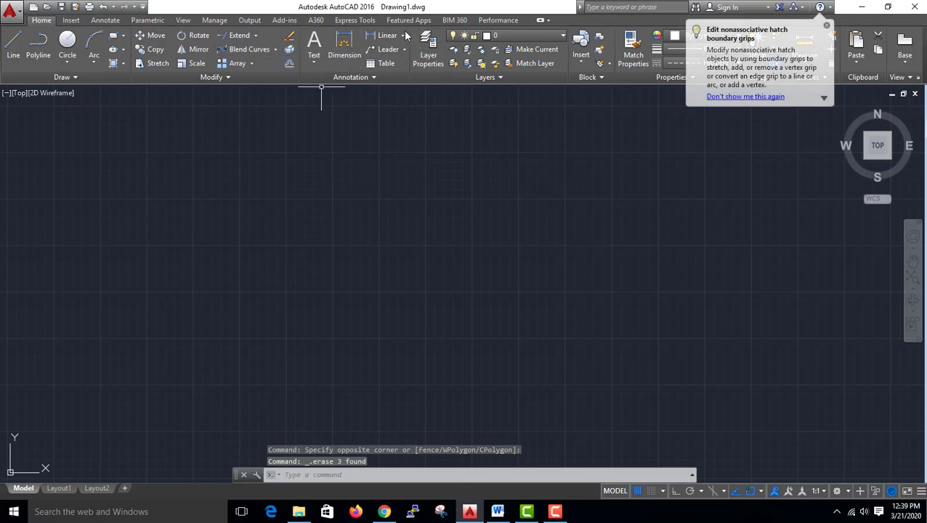
Step: Place a horizontal linear dimension about 83 units long in the empty drawing area and erase it
{"action": "left_click", "coordinate": [386, 35]}
{"action": "left_click", "coordinate": [311, 210]}
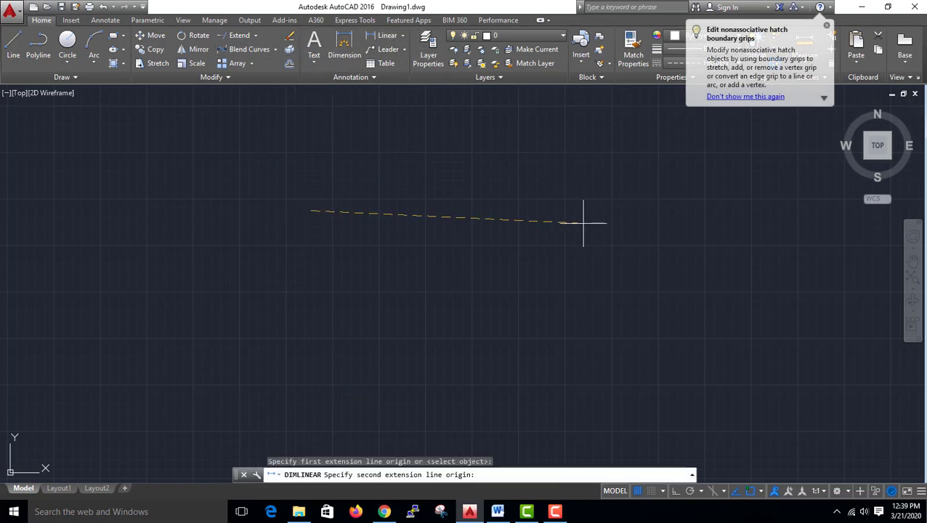
{"action": "left_click", "coordinate": [620, 209]}
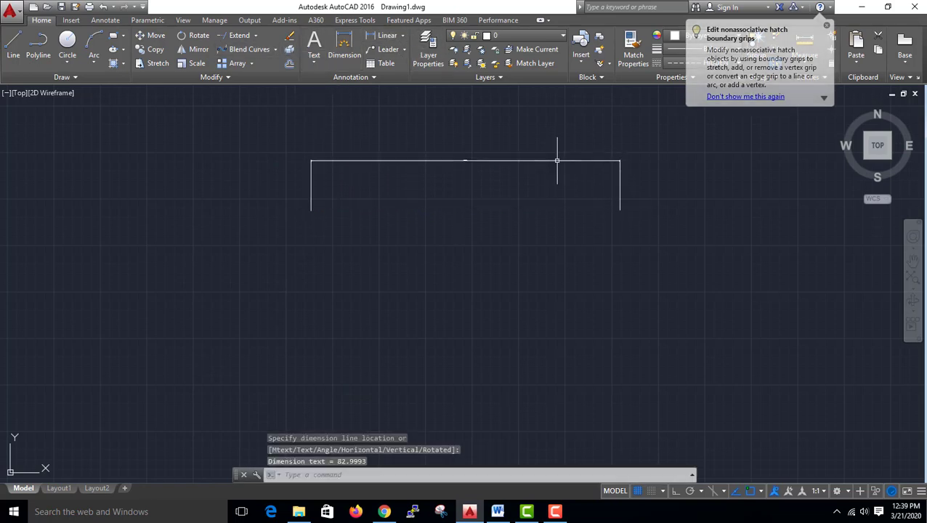
{"action": "left_click", "coordinate": [459, 157]}
{"action": "left_click", "coordinate": [491, 141]}
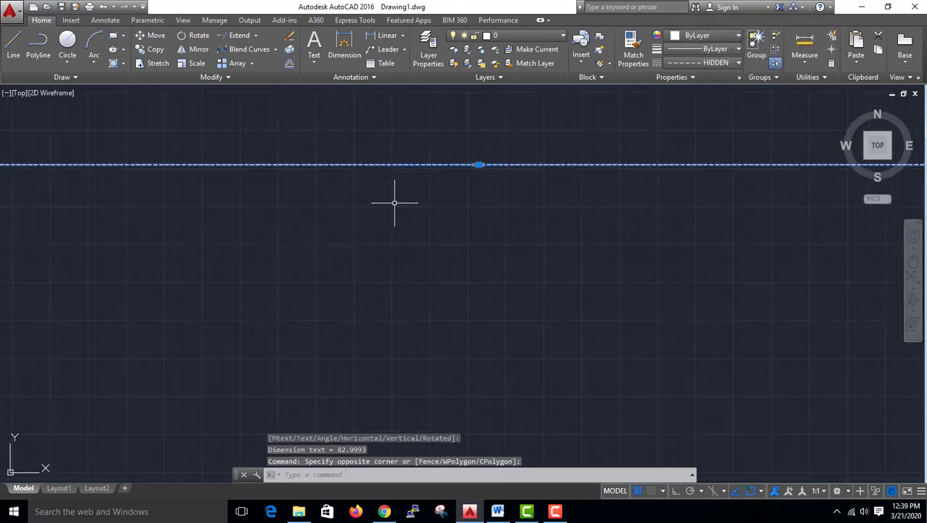
{"action": "key", "text": "Delete"}
Step: Set the current linetype to ByLayer and place a horizontal linear dimension about 4.31 units long in the empty drawing area
{"action": "left_click", "coordinate": [687, 61]}
{"action": "left_click", "coordinate": [680, 77]}
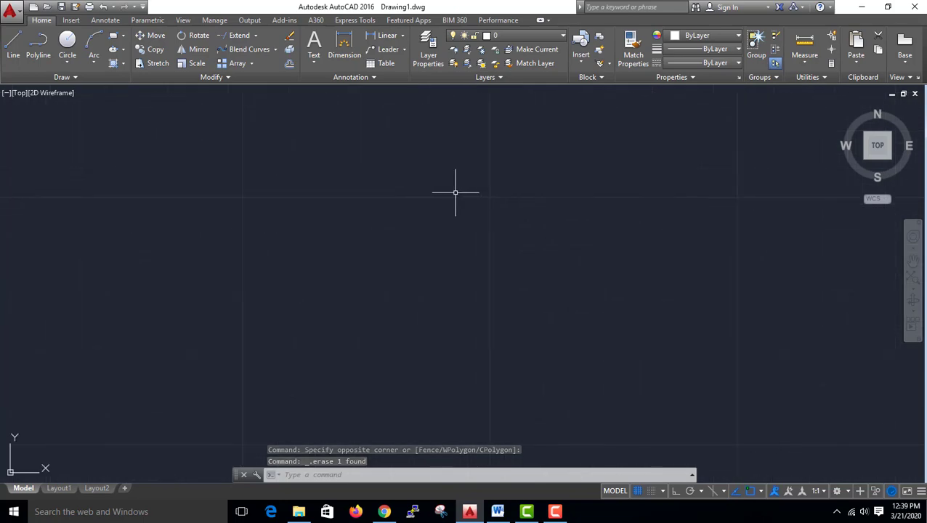
{"action": "left_click", "coordinate": [387, 35]}
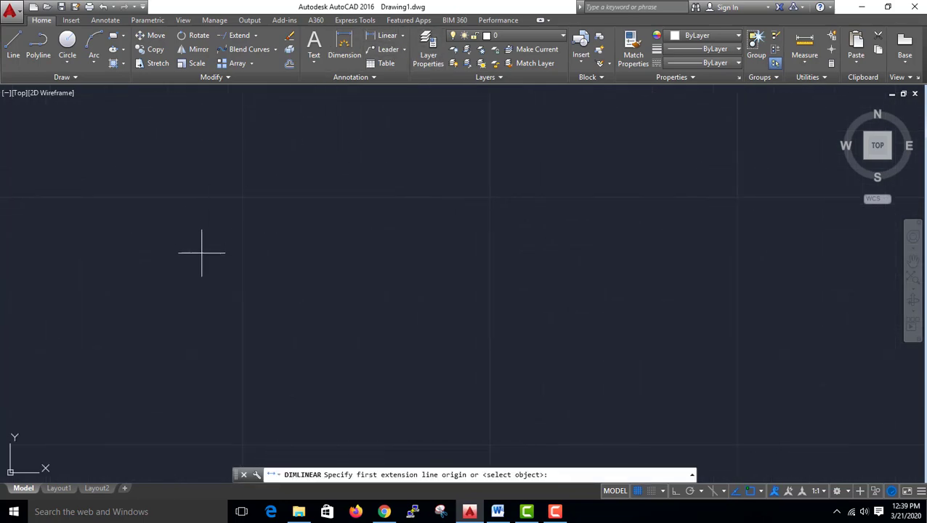
{"action": "left_click", "coordinate": [202, 254]}
{"action": "left_click", "coordinate": [631, 251]}
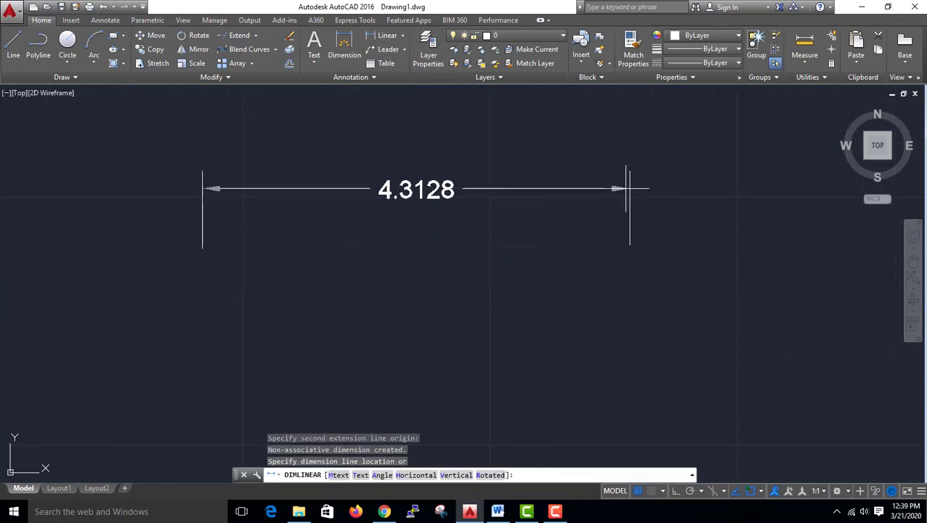
{"action": "left_click", "coordinate": [629, 189]}
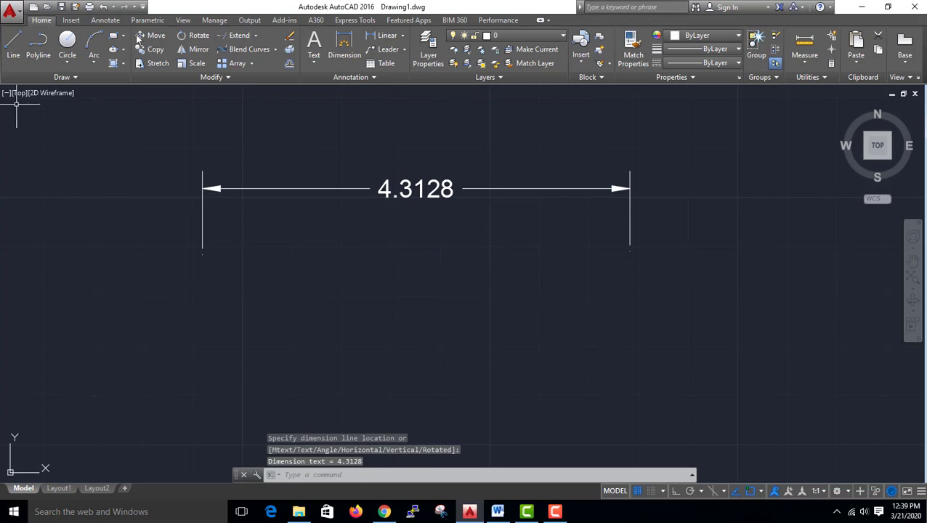
Step: Draw a circle below the linear dimension so that its upper edge overlaps the dimension text
{"action": "left_click", "coordinate": [67, 46]}
{"action": "left_click", "coordinate": [392, 274]}
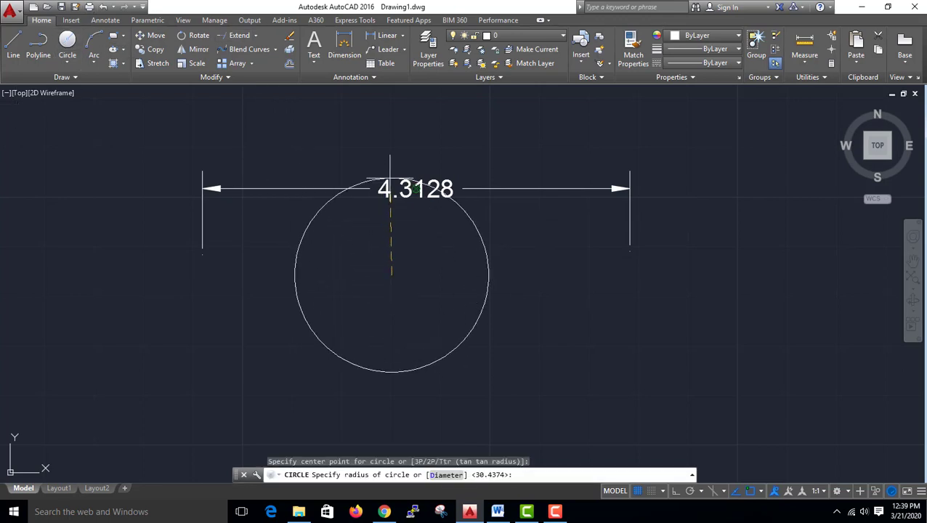
{"action": "left_click", "coordinate": [392, 185]}
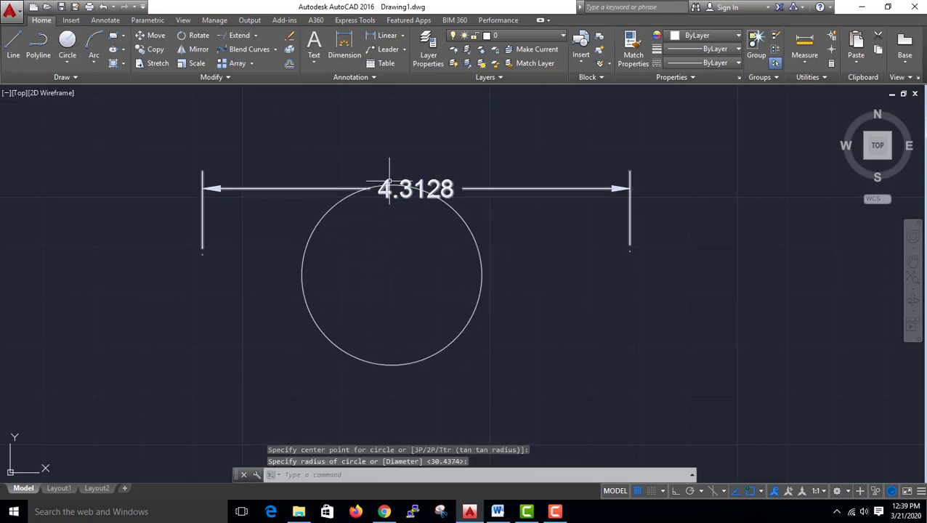
Step: Fill the circle below the dimension with a solid magenta hatch
{"action": "left_click", "coordinate": [113, 63]}
{"action": "left_click", "coordinate": [338, 49]}
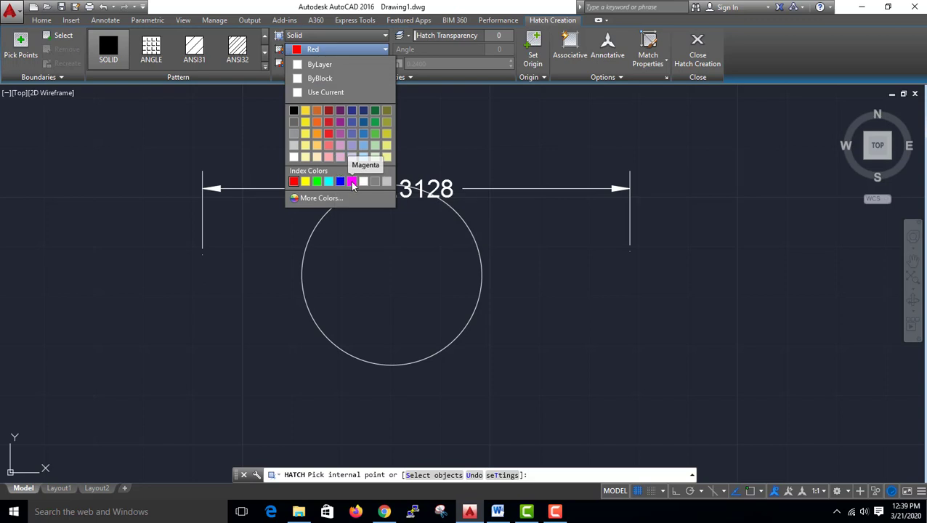
{"action": "left_click", "coordinate": [352, 181]}
{"action": "left_click", "coordinate": [507, 269]}
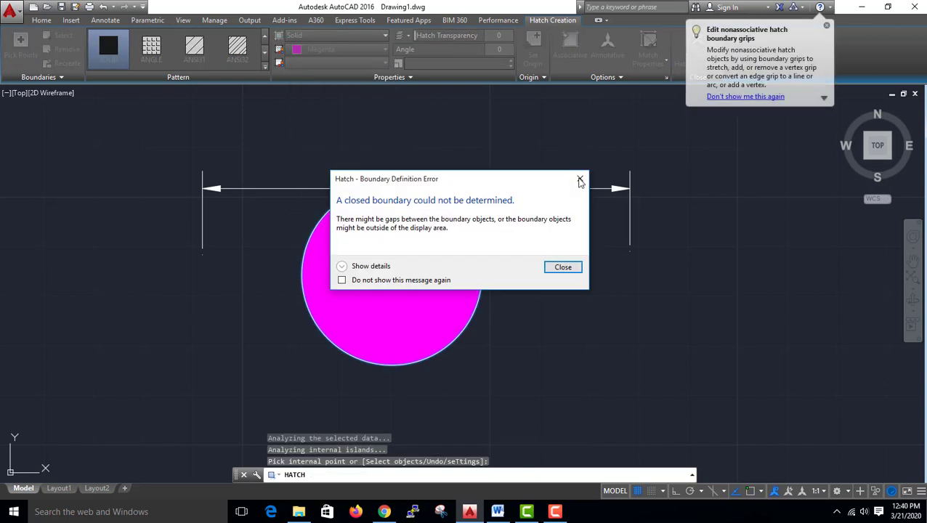
{"action": "left_click", "coordinate": [580, 179]}
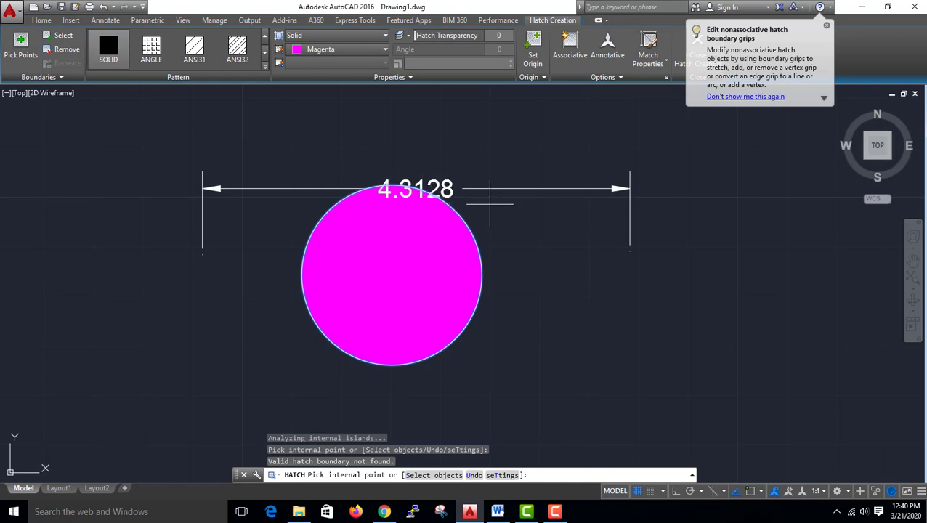
{"action": "key", "text": "Return"}
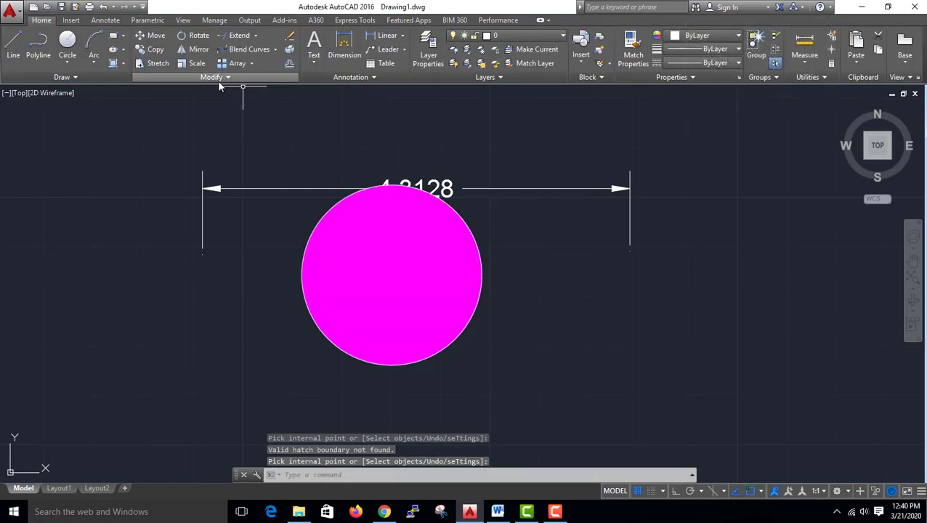
Step: Bring the dimensions to the front of the magenta hatched circle
{"action": "left_click", "coordinate": [283, 77]}
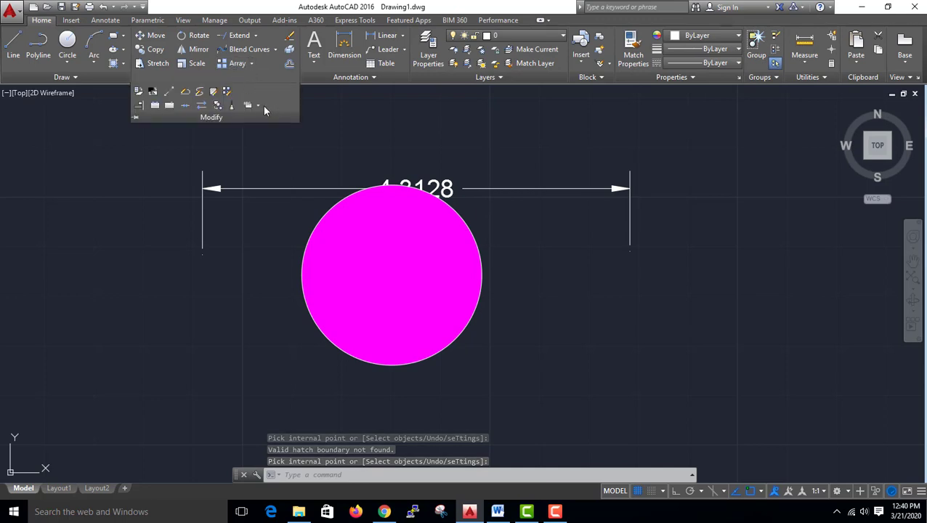
{"action": "left_click", "coordinate": [257, 107]}
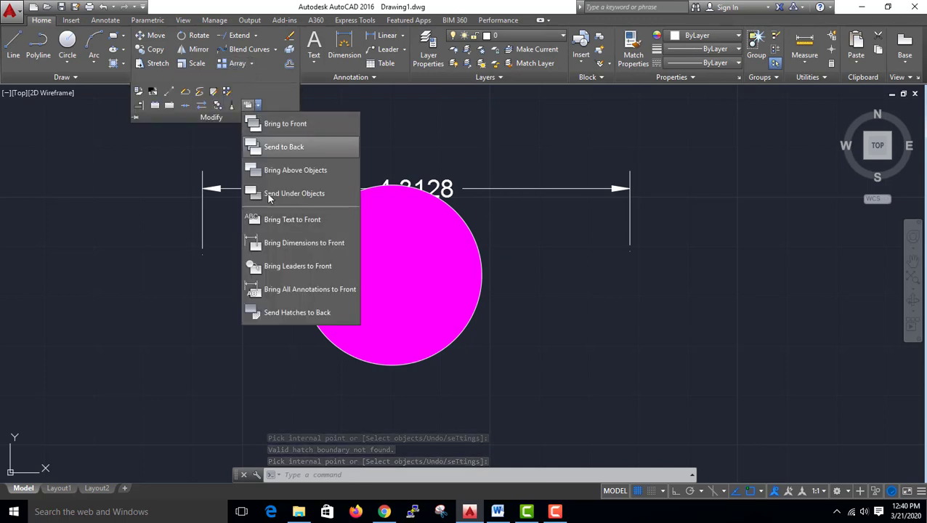
{"action": "left_click", "coordinate": [293, 242]}
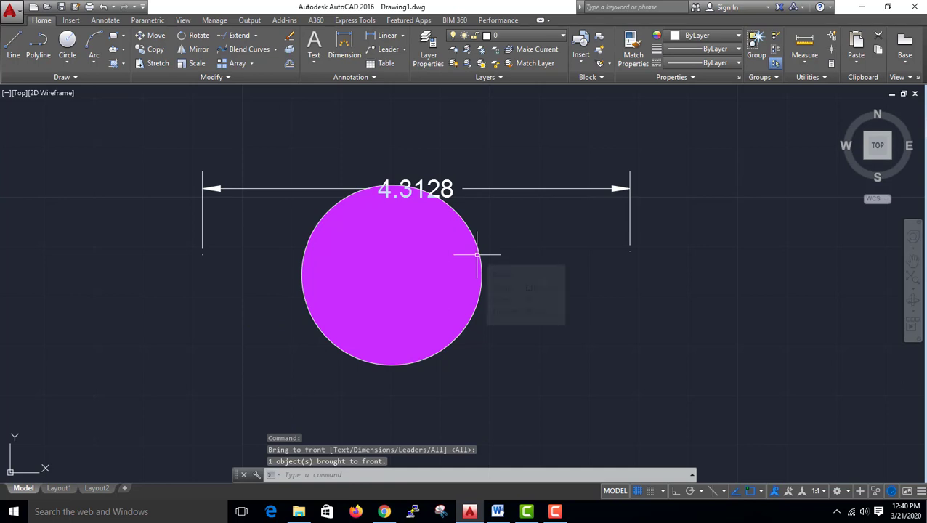
{"action": "key", "text": "Return"}
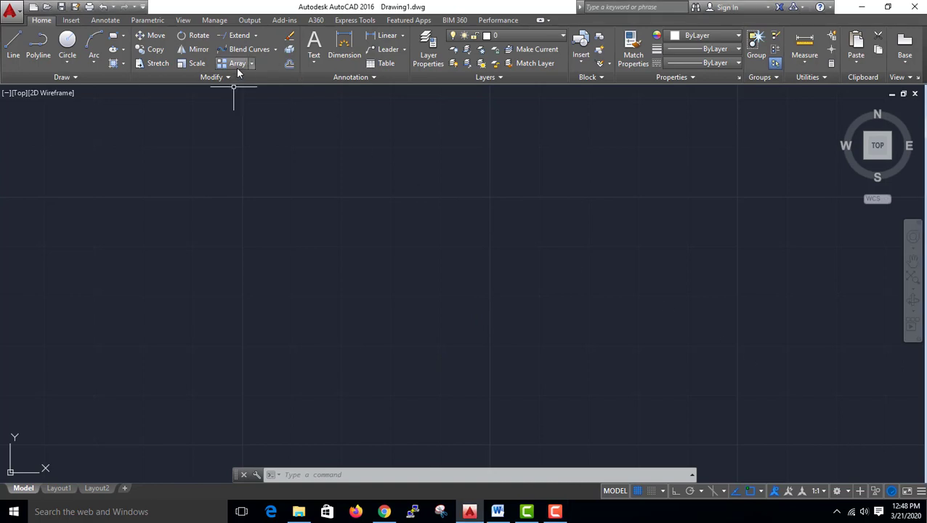
Step: Examine the Bring Leaders to Front option among the draw order commands
{"action": "left_click", "coordinate": [232, 77]}
{"action": "left_click", "coordinate": [258, 107]}
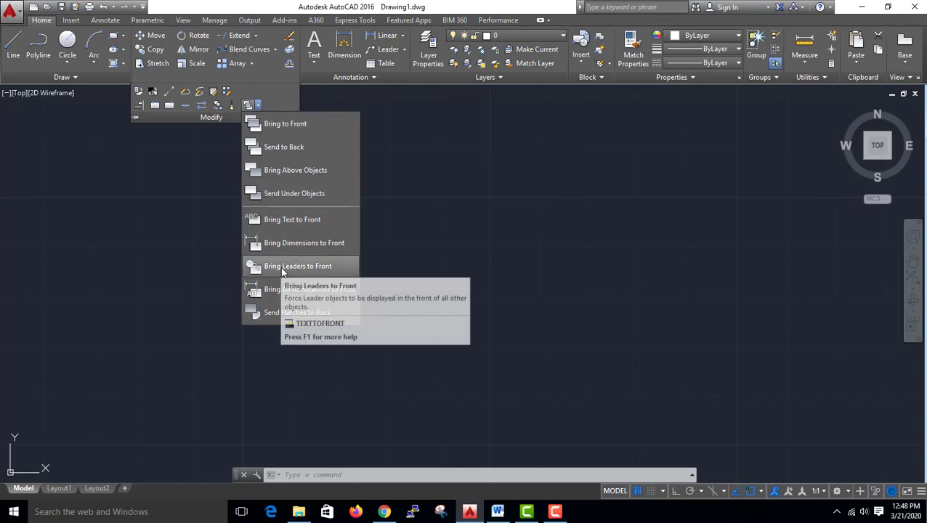
{"action": "left_click", "coordinate": [283, 268]}
Step: Draw a multileader without text in the empty drawing area, its arrowhead pointing up and left from a short horizontal landing
{"action": "left_click", "coordinate": [384, 48]}
{"action": "left_click", "coordinate": [366, 181]}
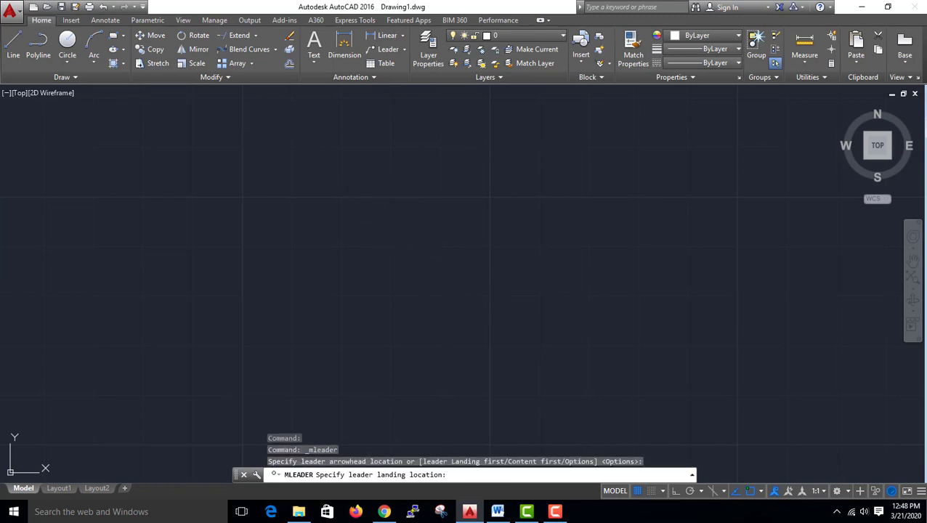
{"action": "left_click", "coordinate": [442, 318]}
{"action": "left_click", "coordinate": [400, 162]}
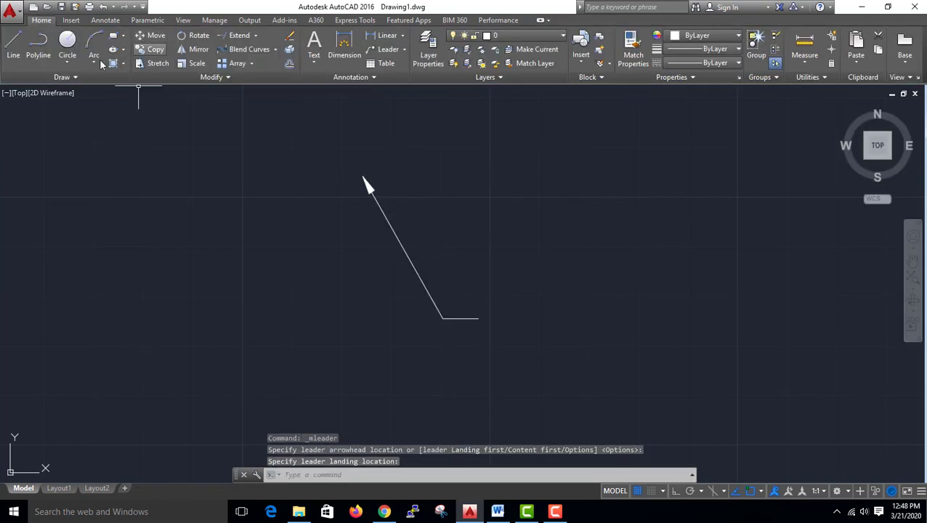
Step: Draw a circle around the leader's arrowhead, centred slightly to the left of its tip
{"action": "type", "text": "c"}
{"action": "key", "text": "Return"}
{"action": "left_click", "coordinate": [342, 188]}
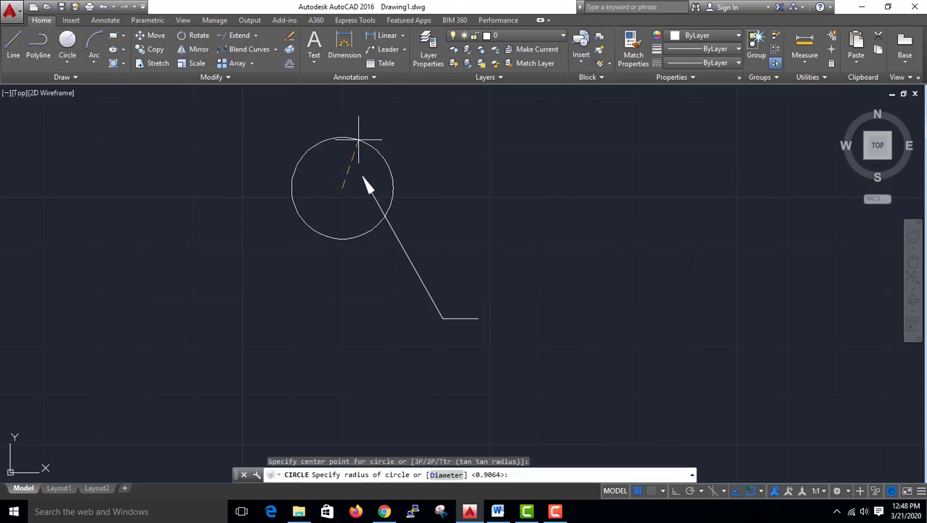